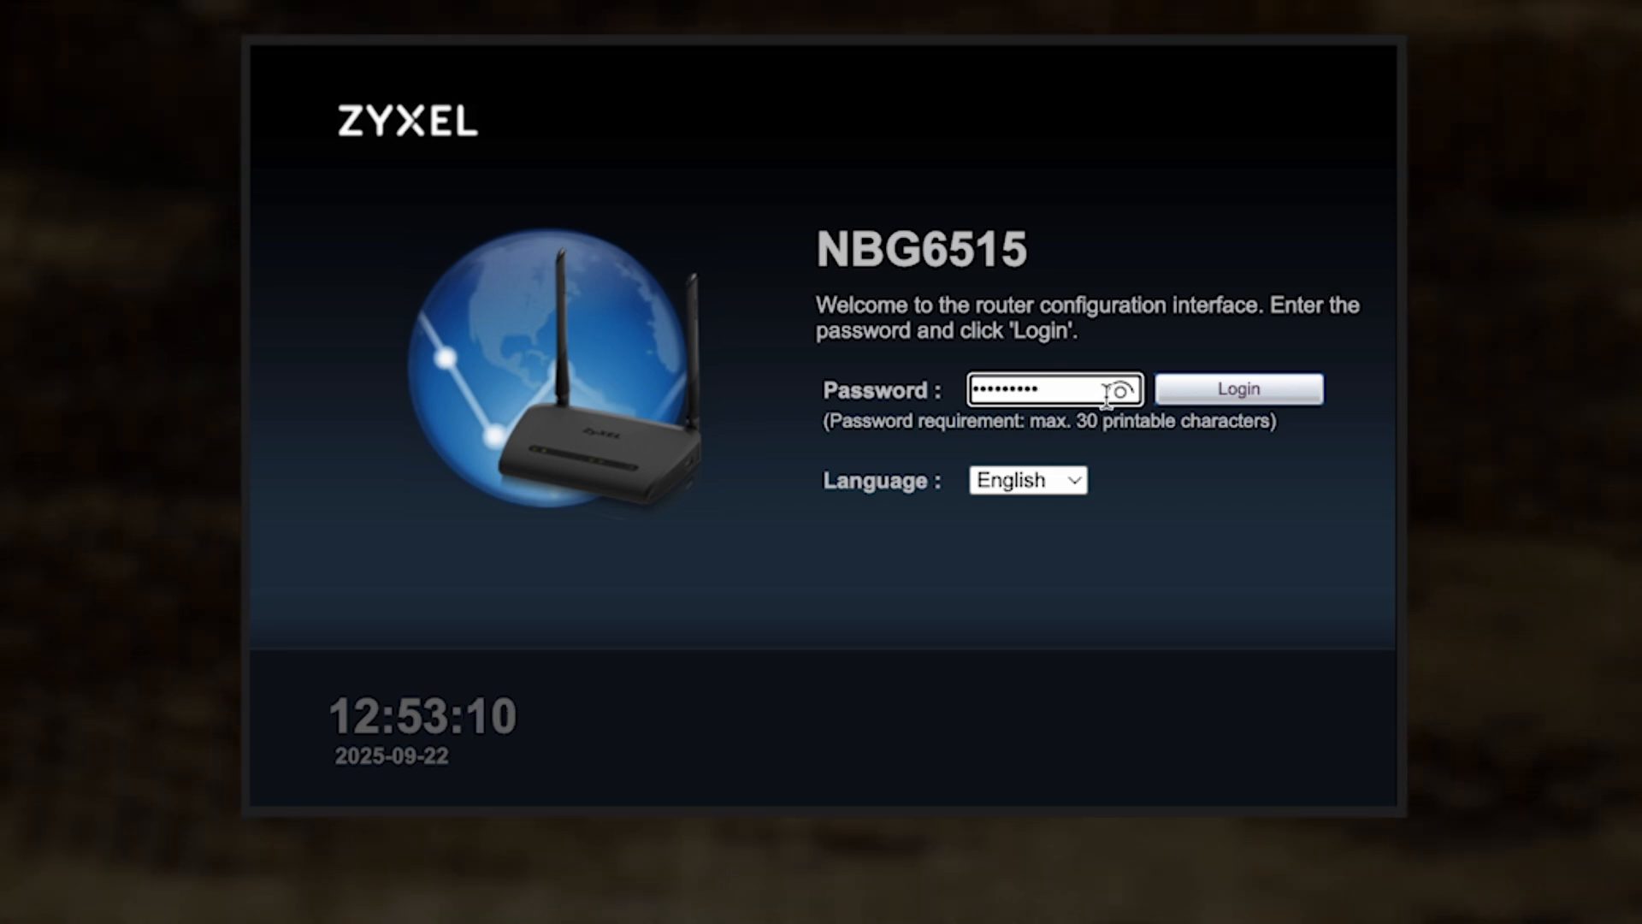
# Step: Log in to the router configuration interface and select Automatic - DHCP as the WAN internet type
pyautogui.click(1227, 392)
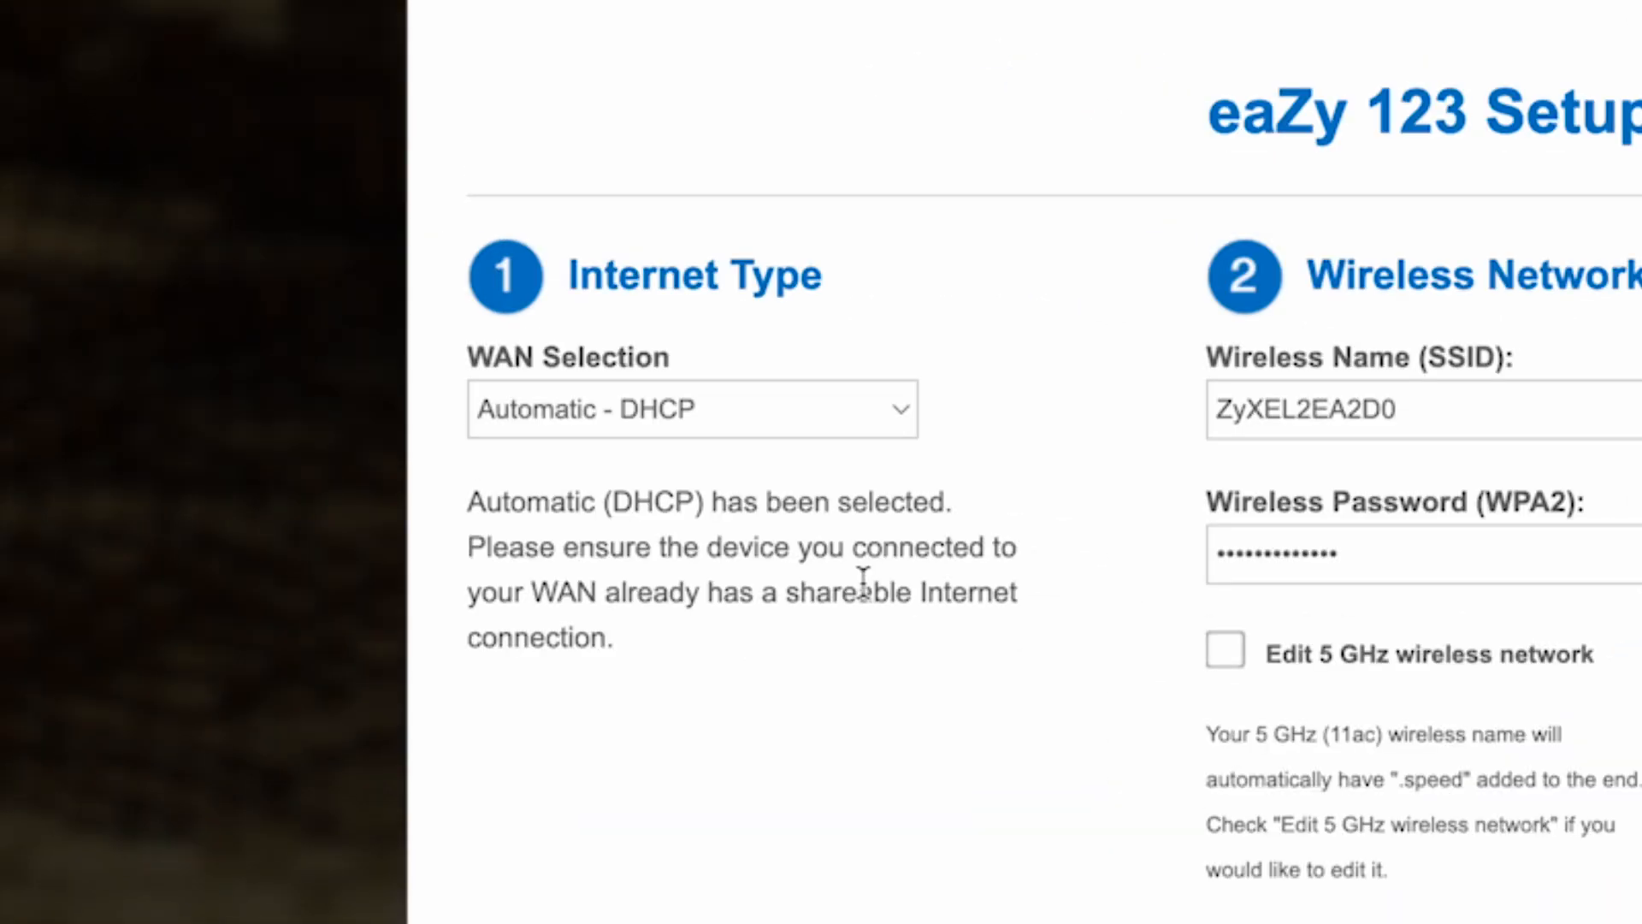
pyautogui.click(898, 417)
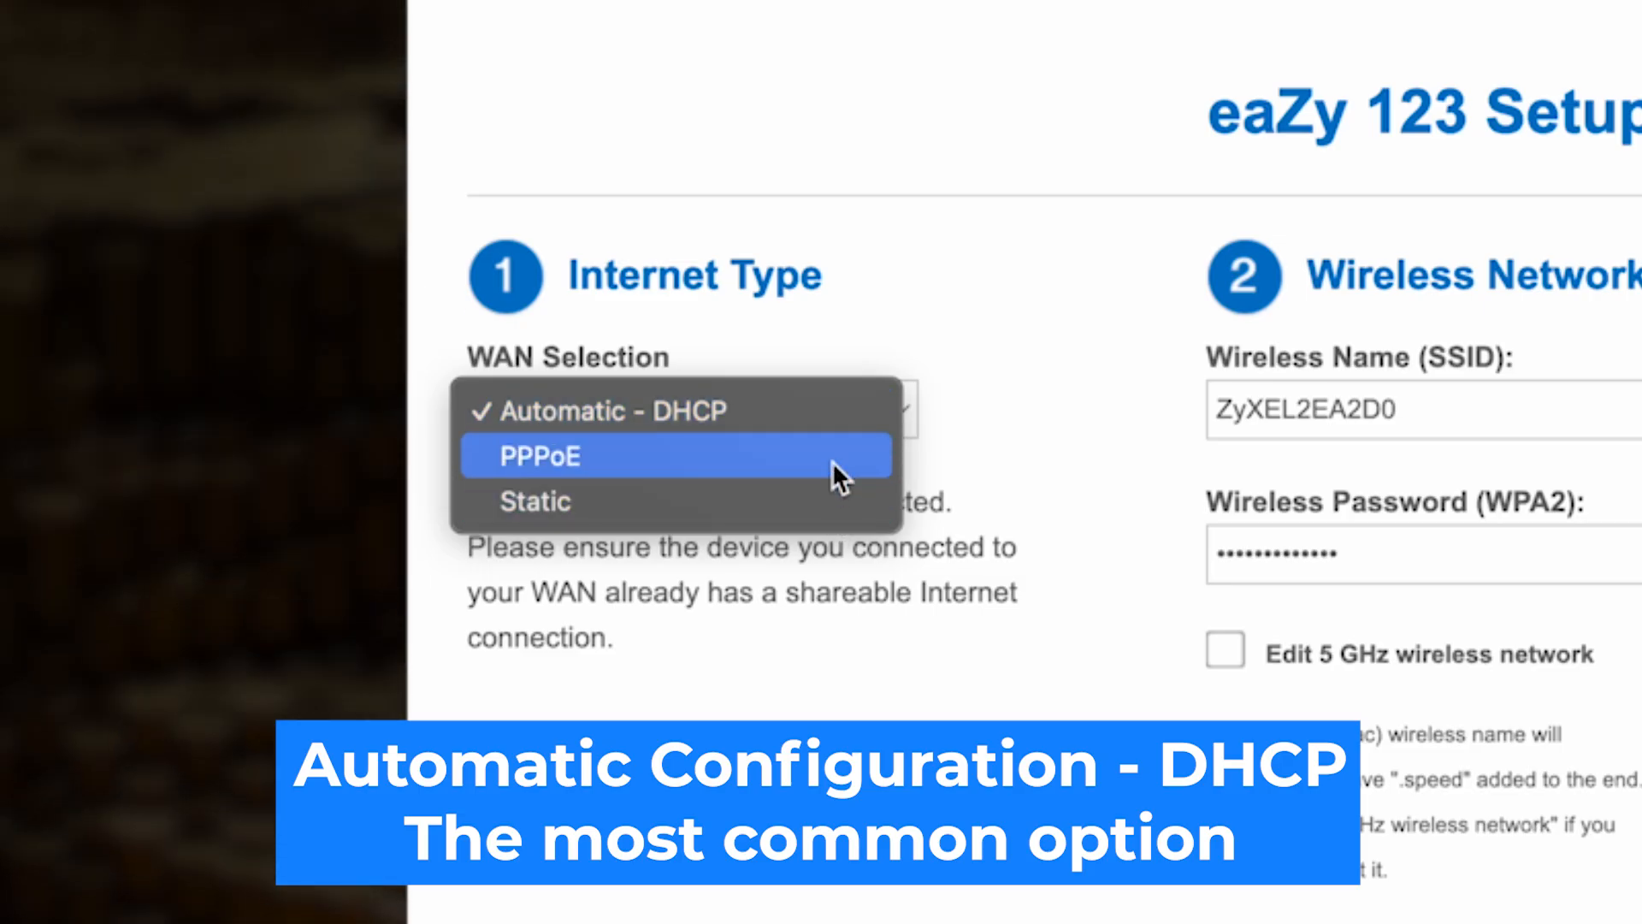
pyautogui.click(697, 412)
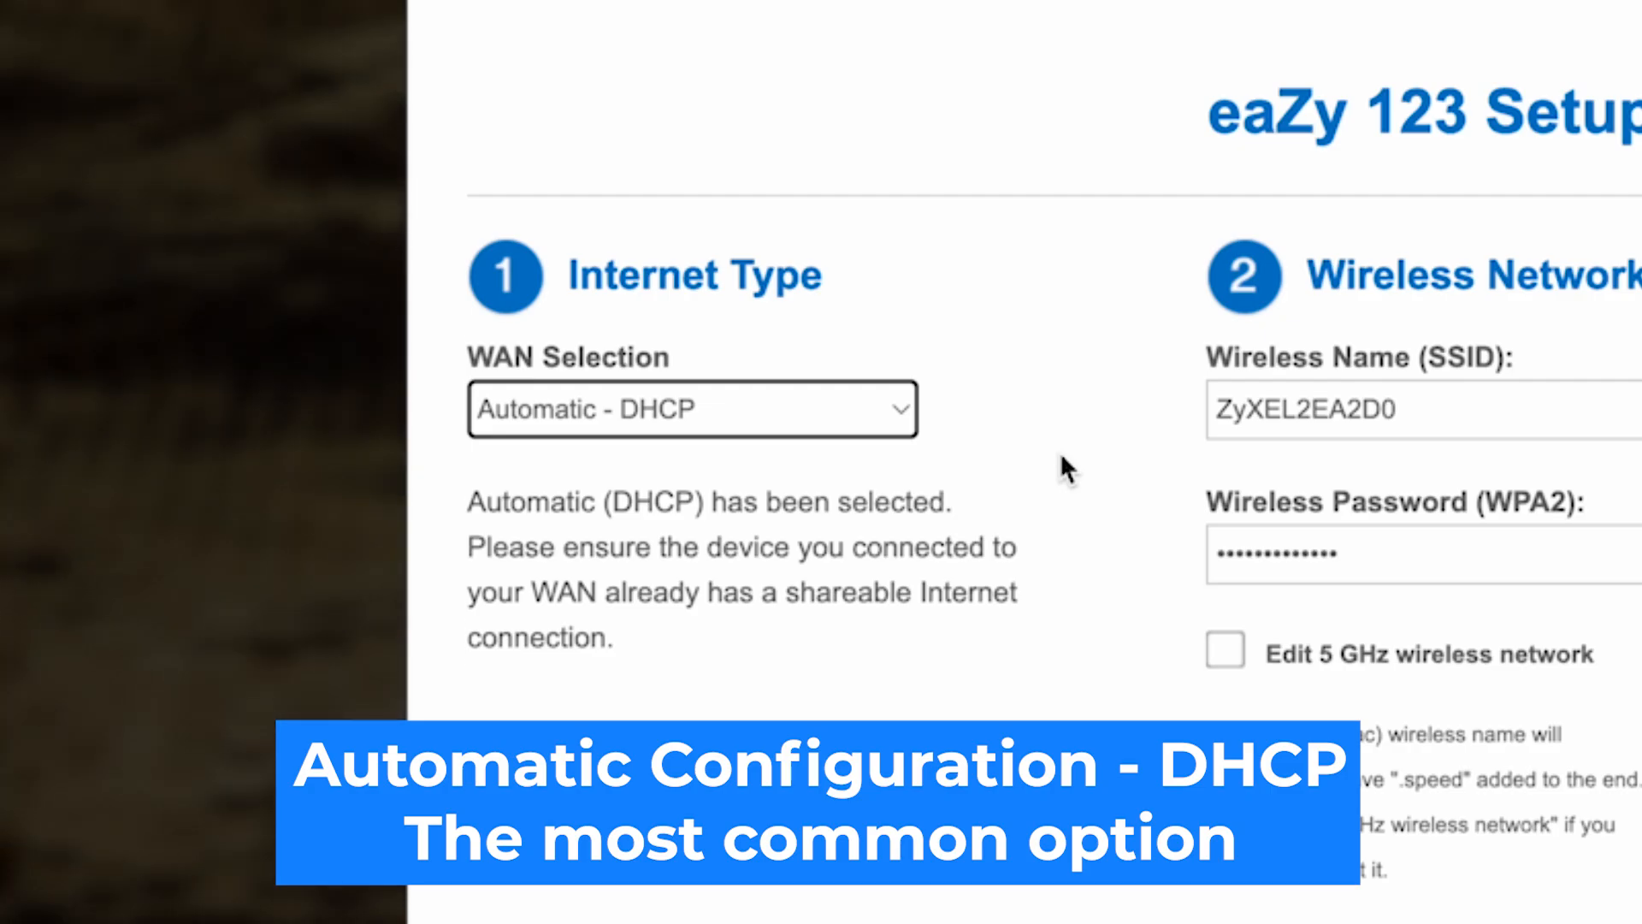
pyautogui.click(1061, 455)
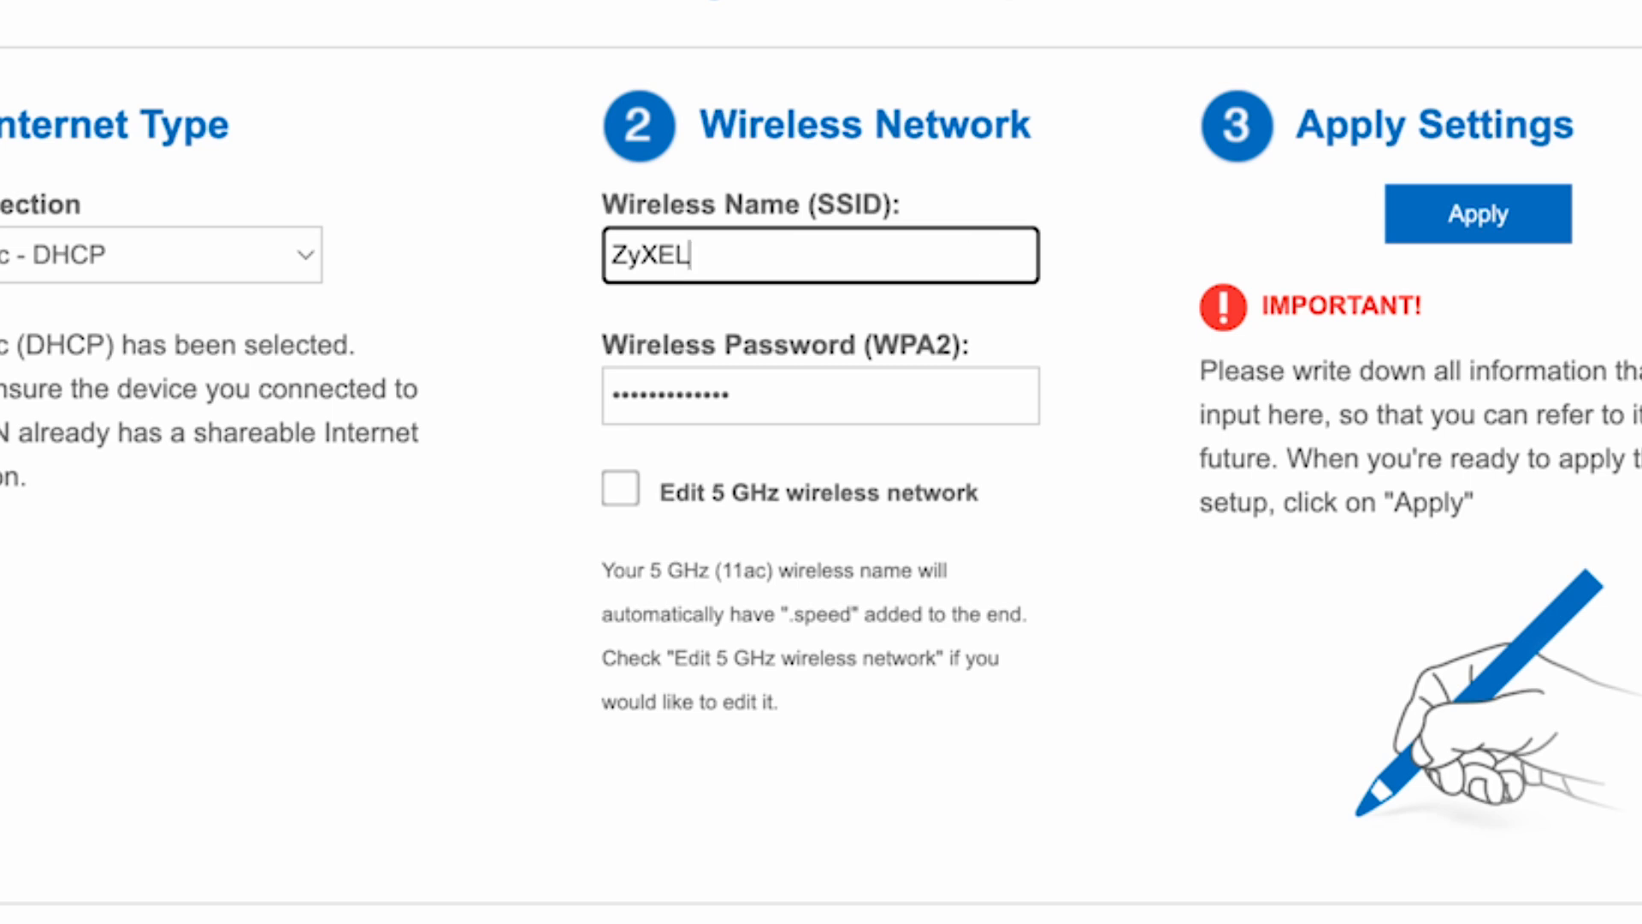
# Step: Name the main wireless network ZyXEL and enter its WPA2 wireless password
pyautogui.click(1091, 660)
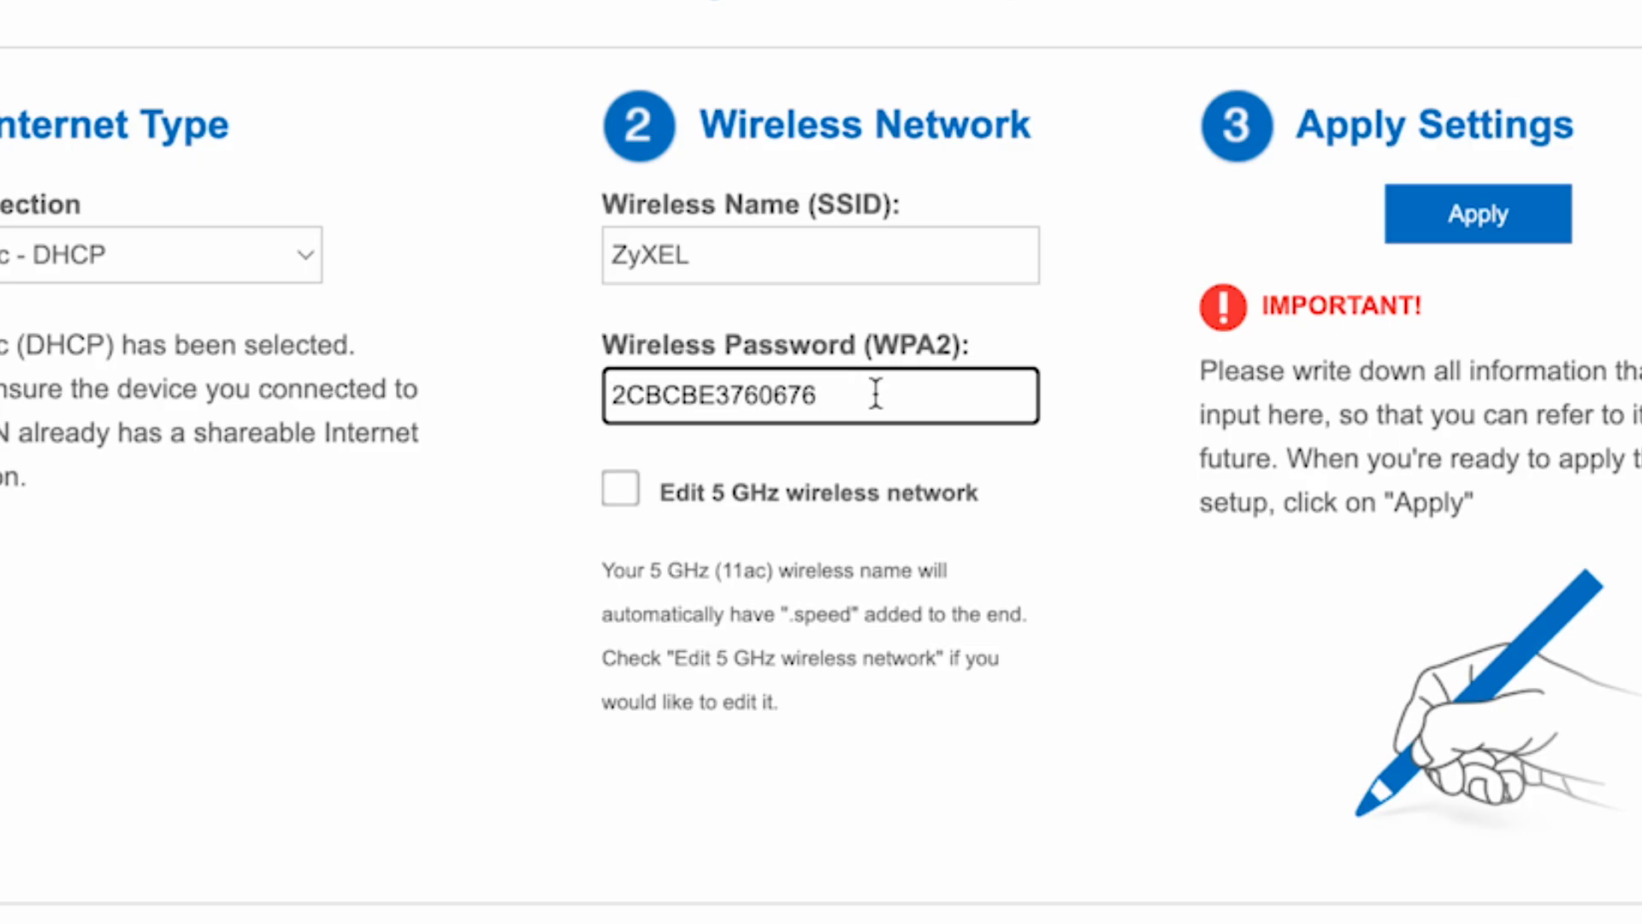
pyautogui.write('1234')
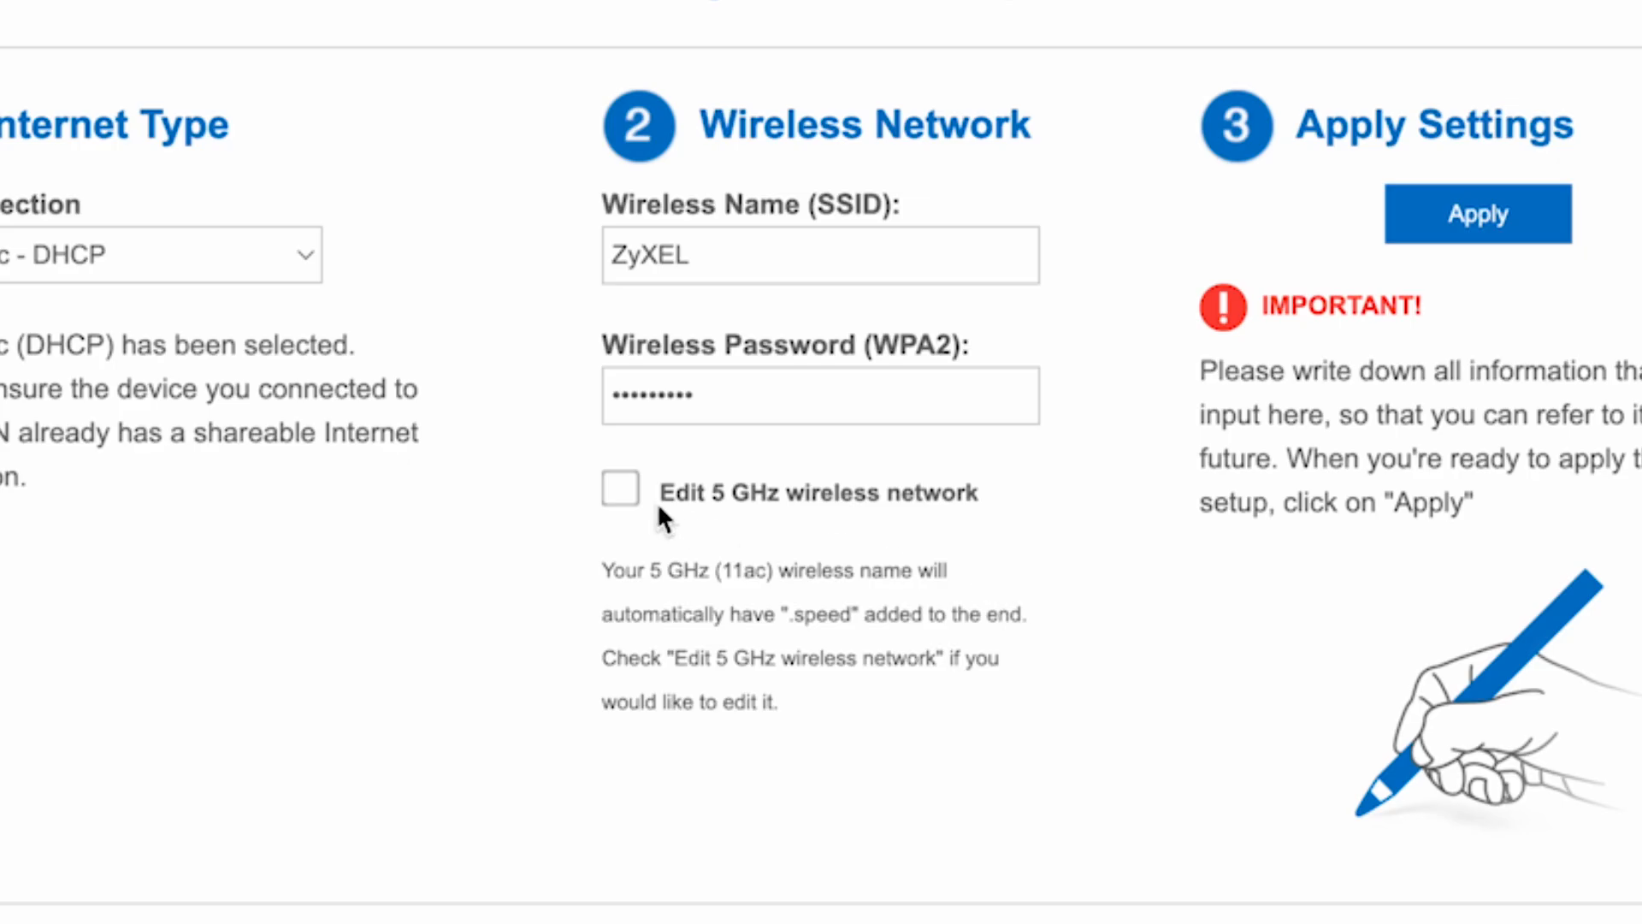
# Step: Enable editing of the 5 GHz network, name it ZyXEL 5G, enter its wireless password and apply the setup
pyautogui.click(633, 498)
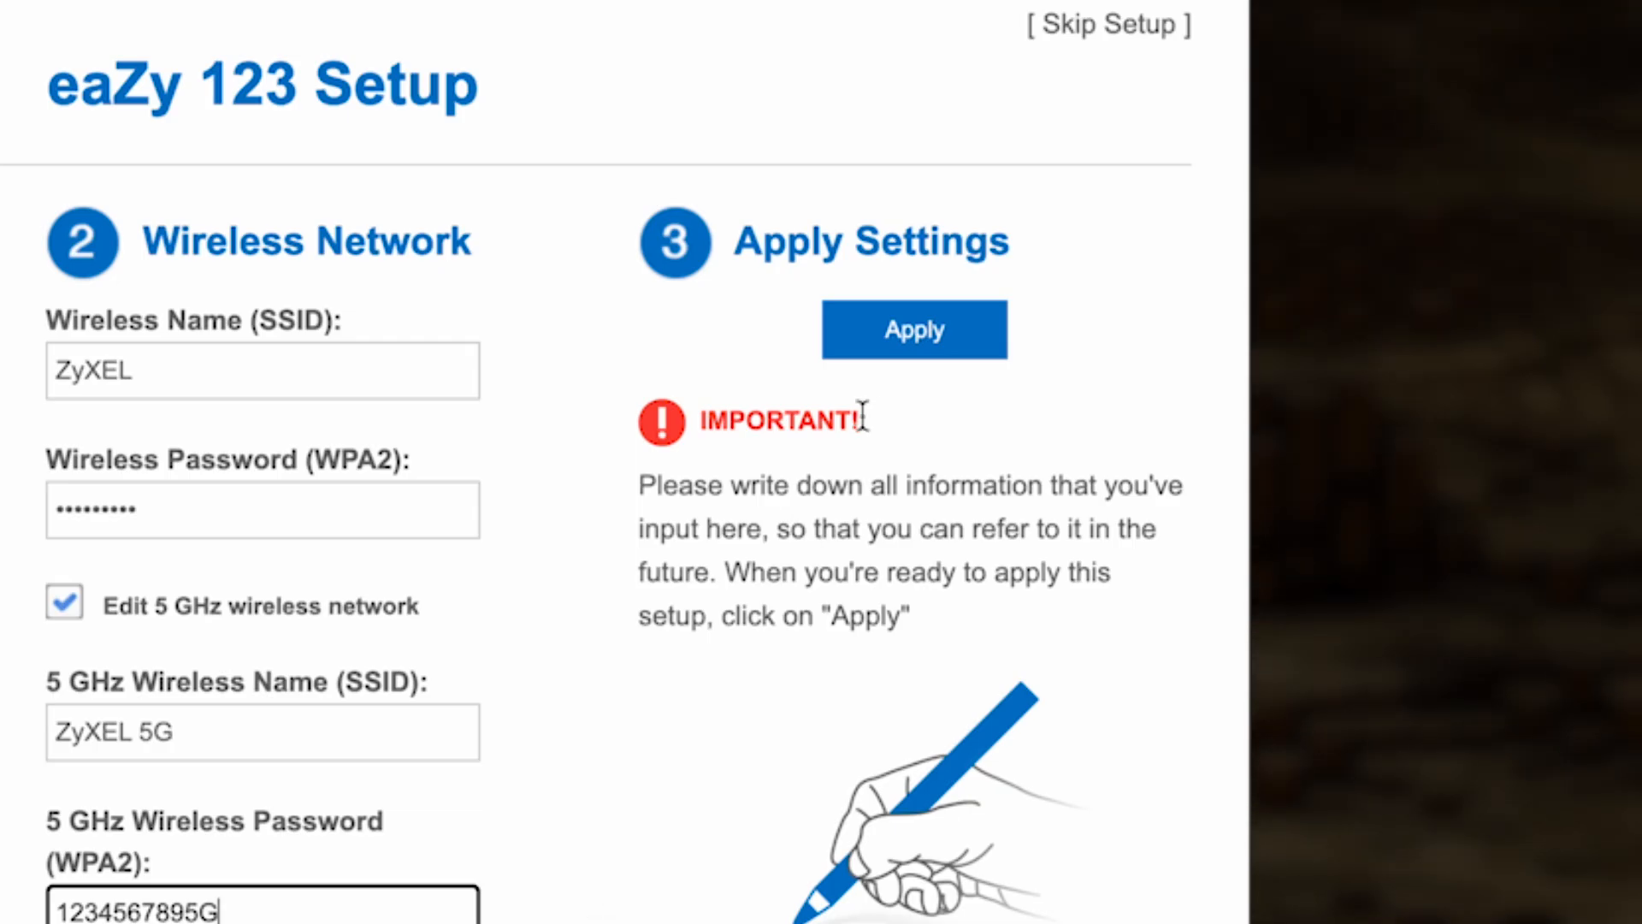
pyautogui.click(983, 329)
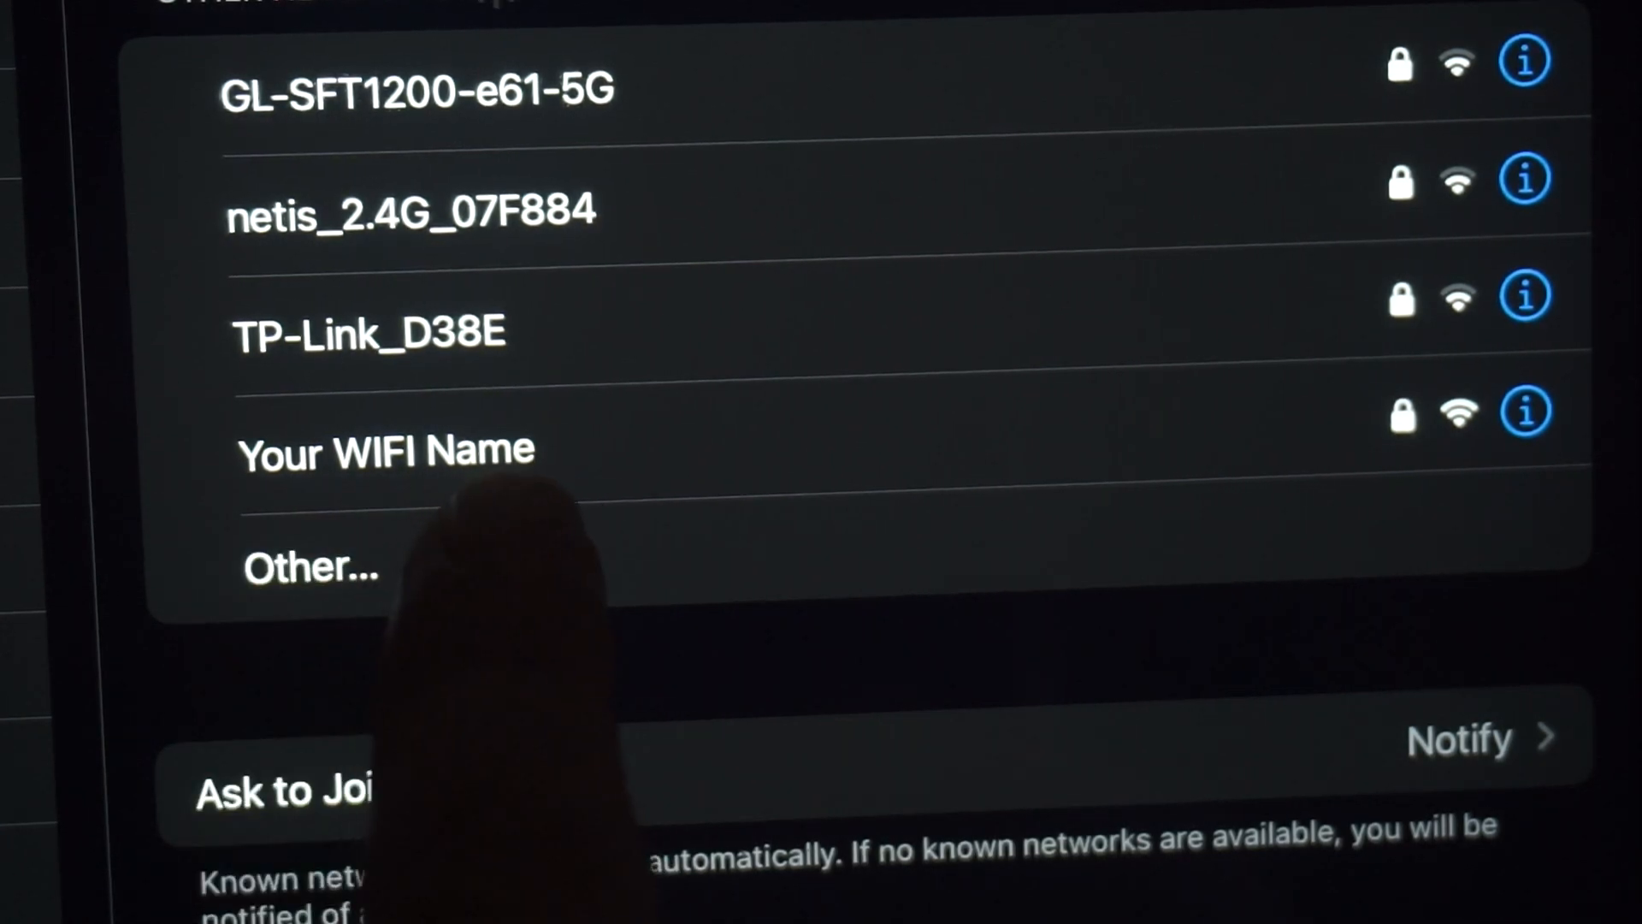
pyautogui.click(513, 449)
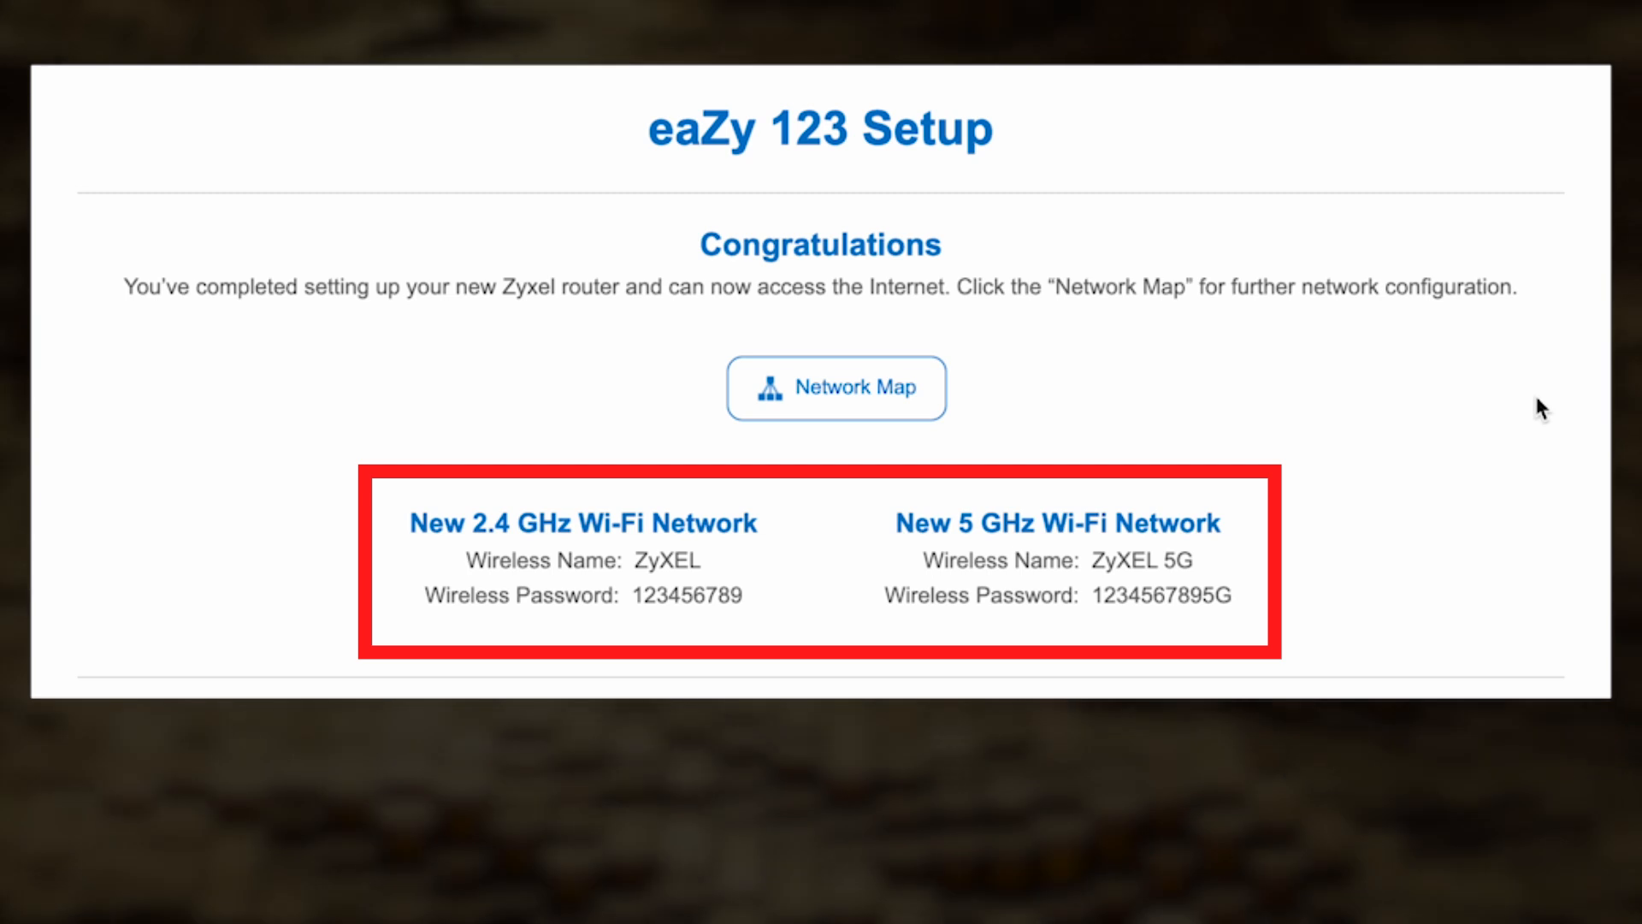
# Step: Go to the Network Map and open the Wireless Security settings for the 2.4G HZ radio
pyautogui.click(869, 389)
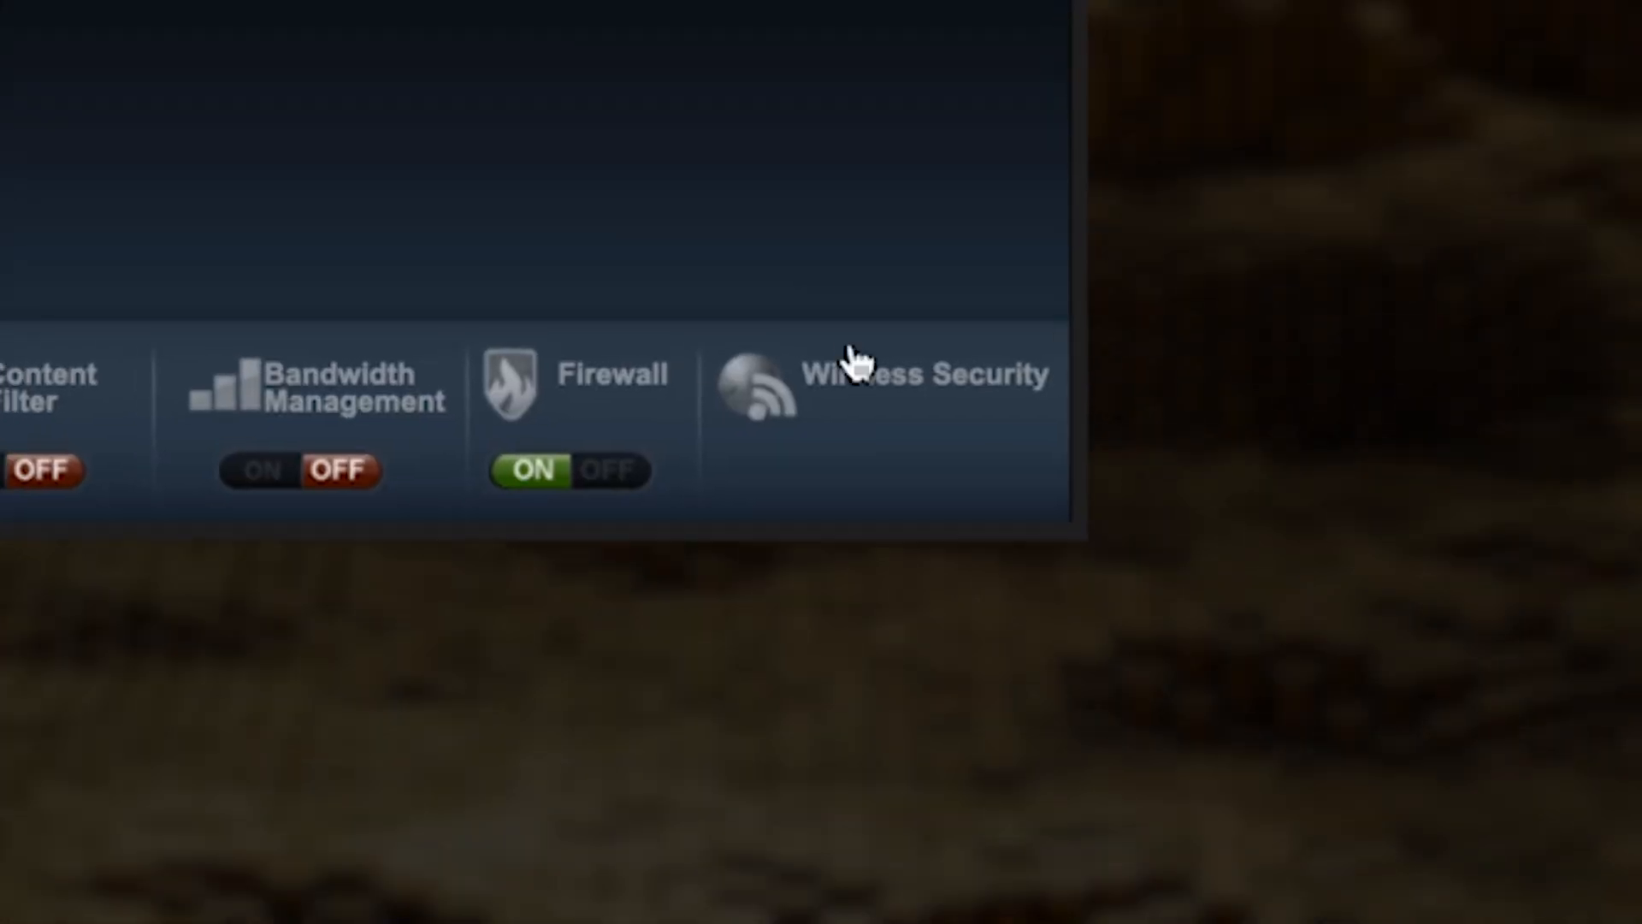
pyautogui.click(864, 387)
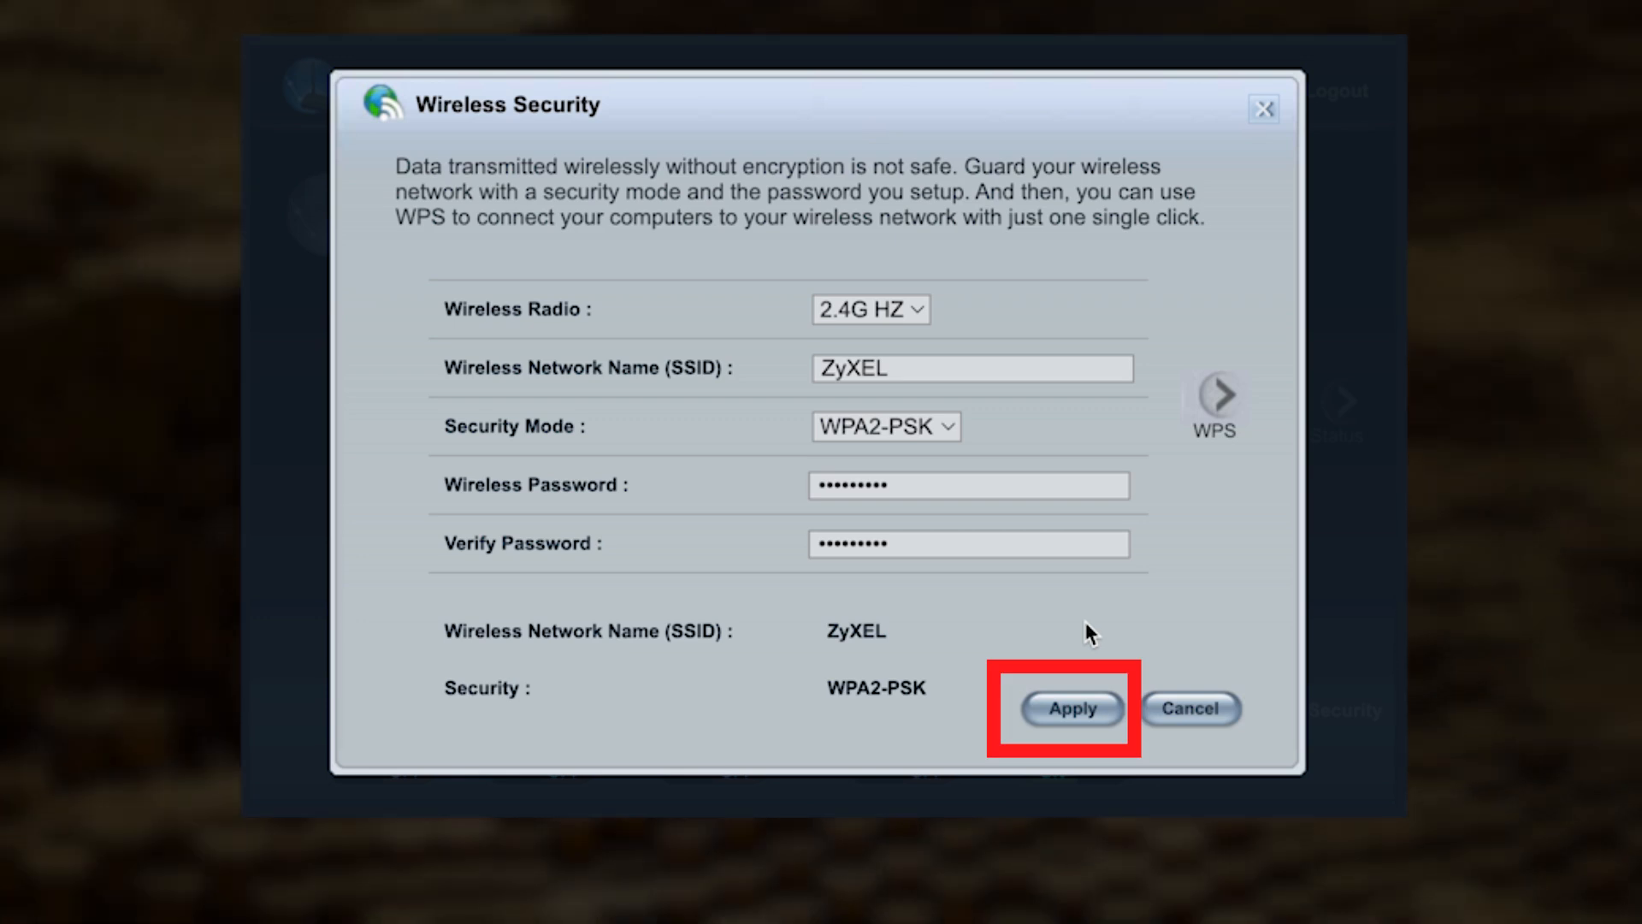
pyautogui.click(1102, 709)
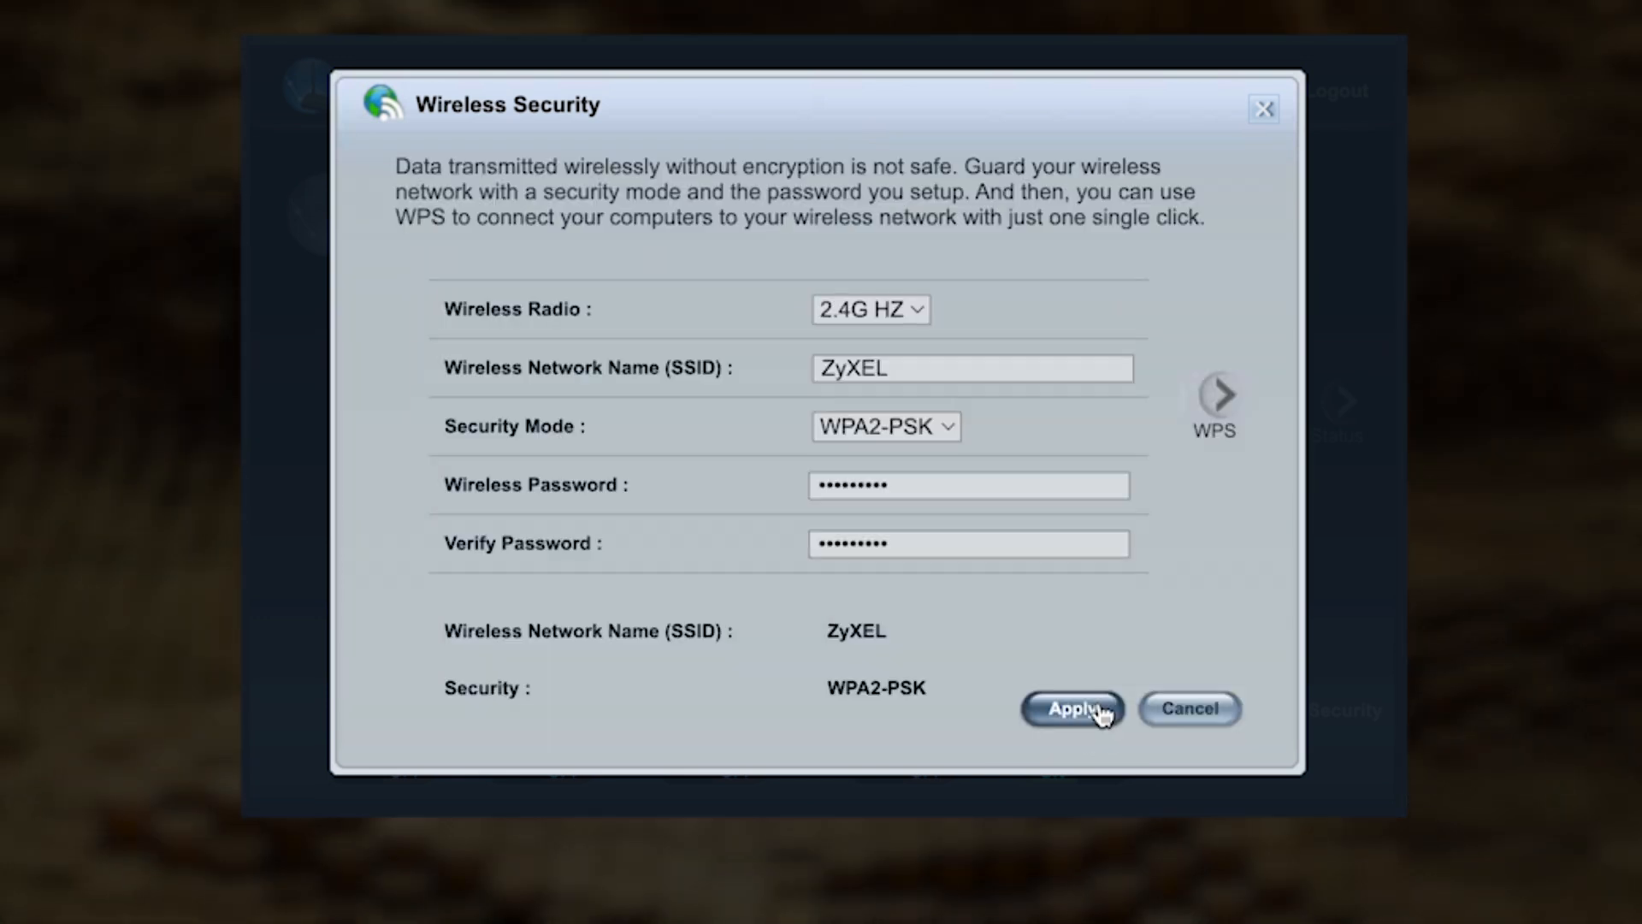
# Step: Review the Wireless Security name and password fields for the 5G HZ and 2.4G HZ radios and close the dialog
pyautogui.click(912, 313)
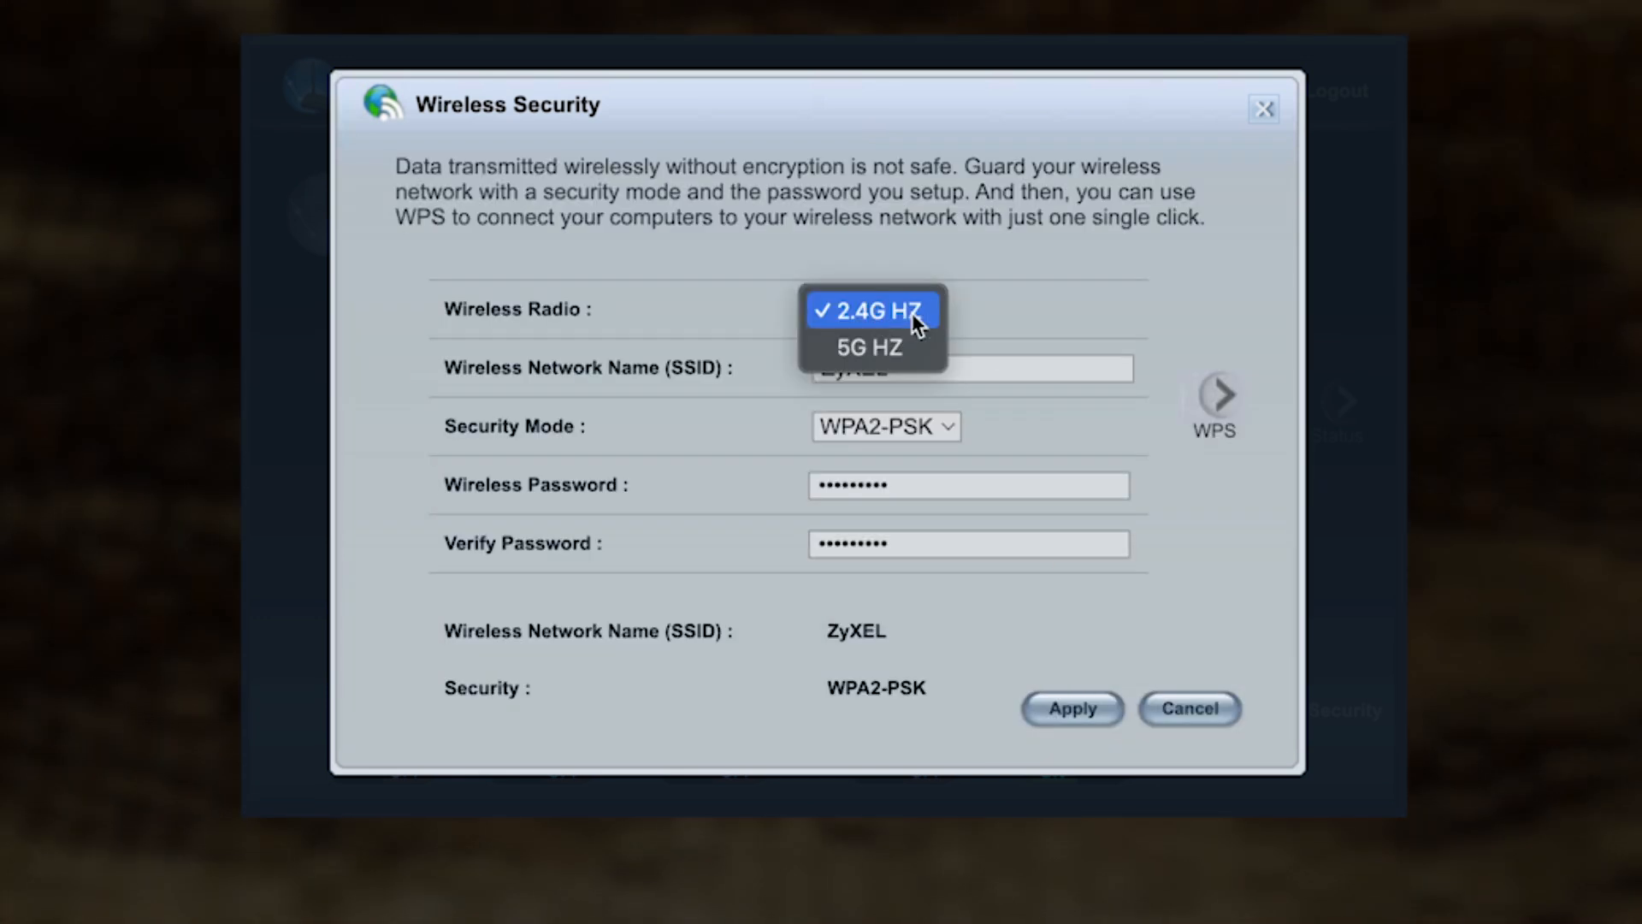
pyautogui.click(903, 349)
pyautogui.click(919, 311)
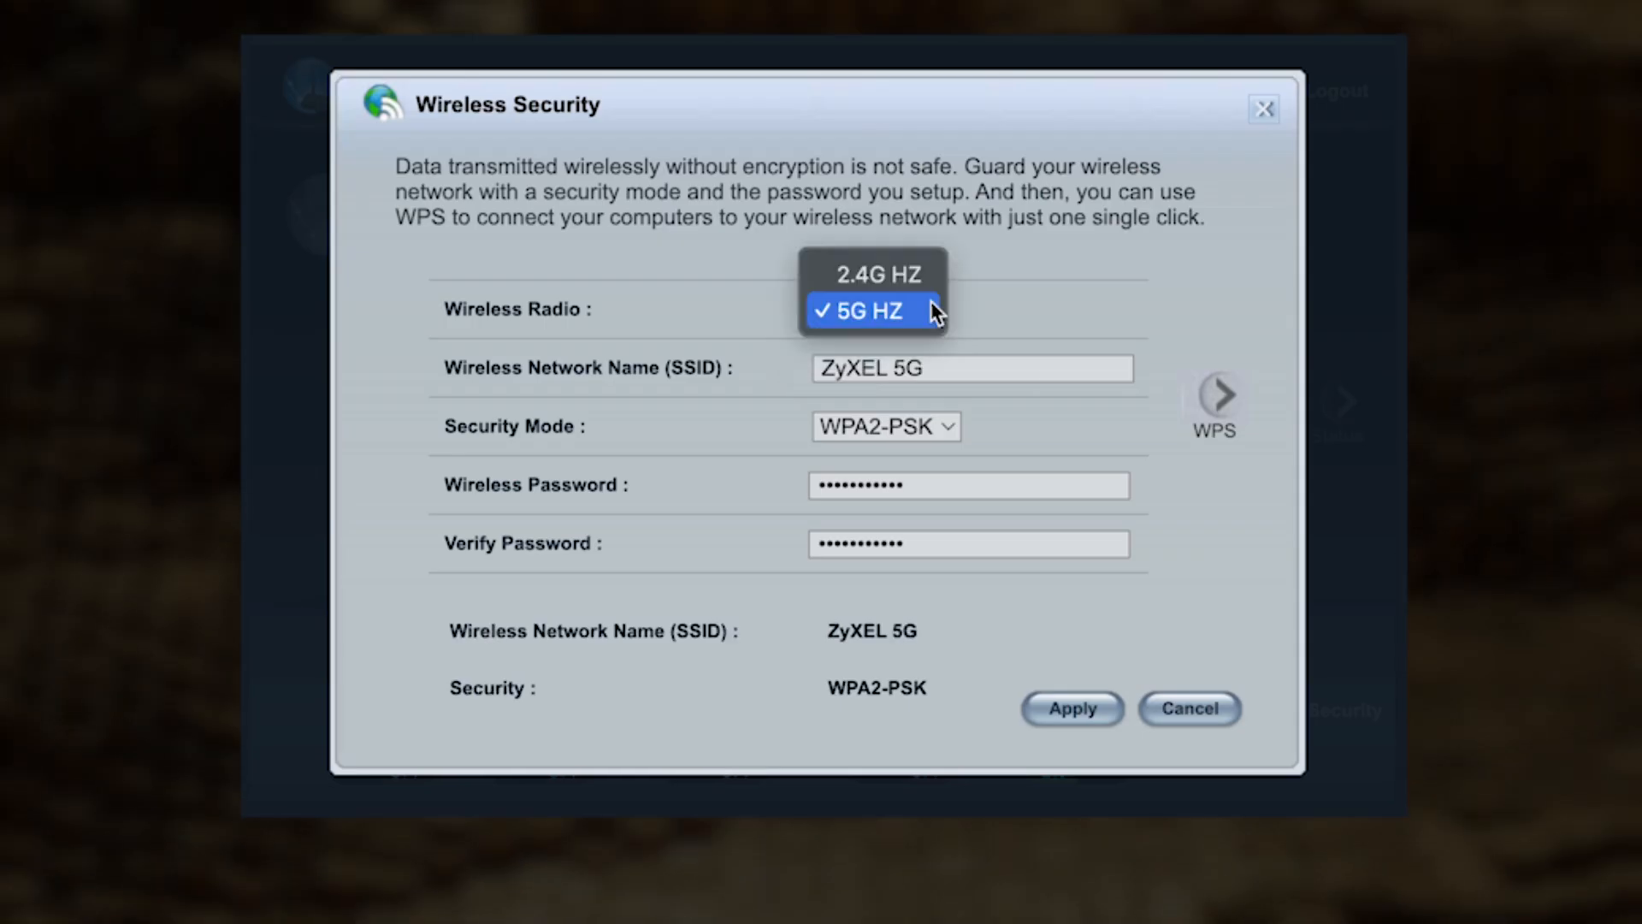
pyautogui.click(918, 275)
pyautogui.click(928, 368)
pyautogui.click(924, 545)
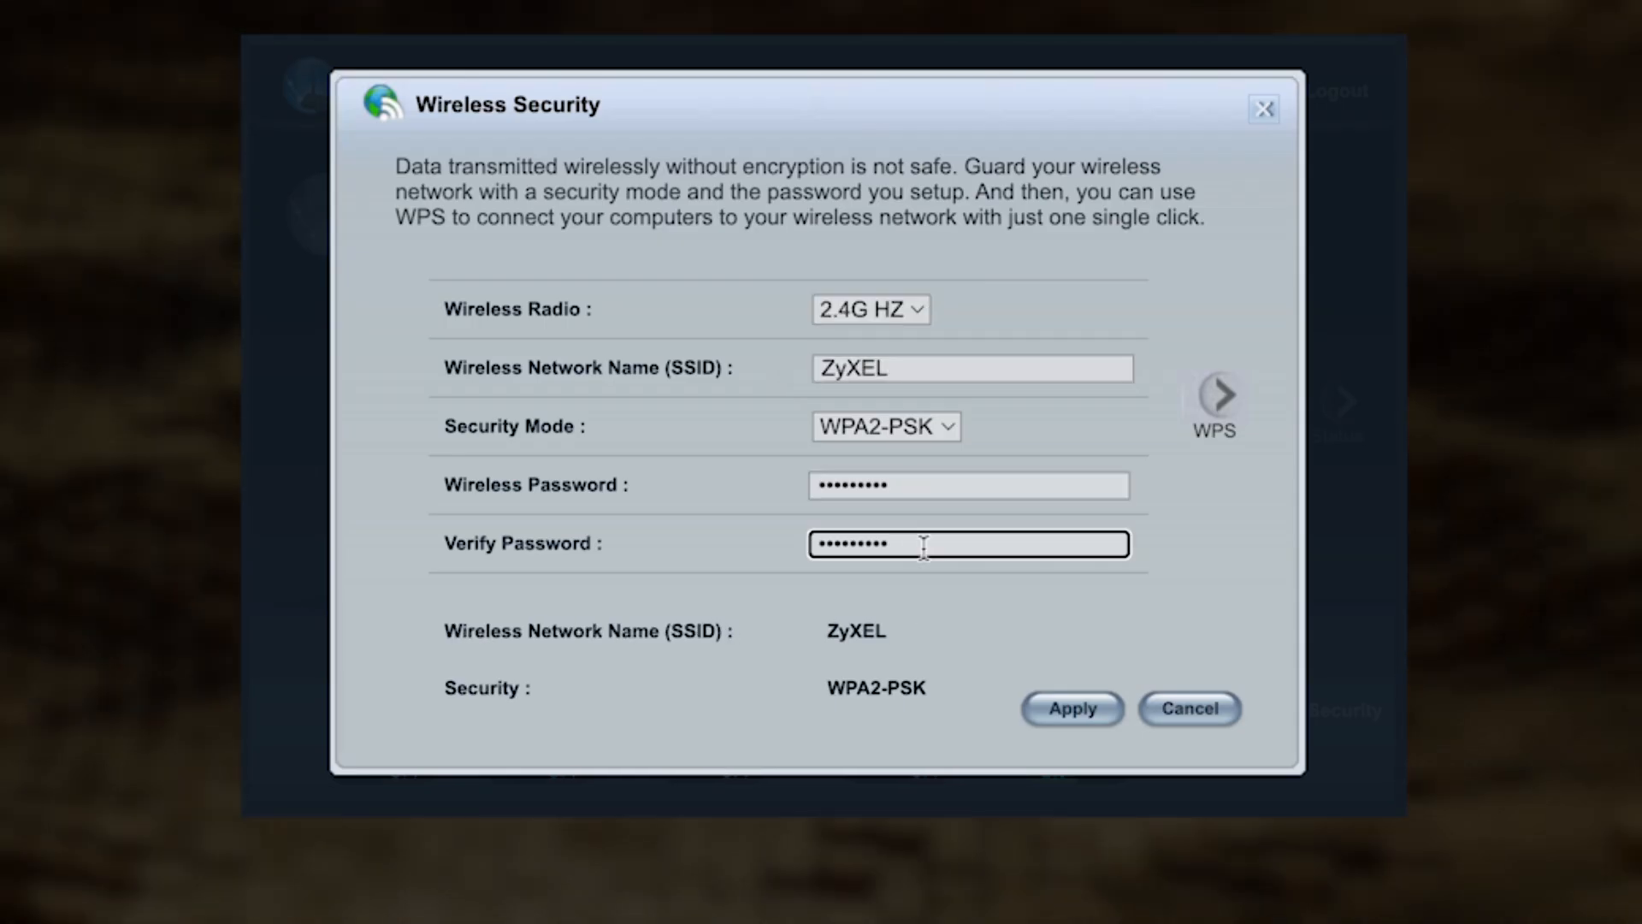
pyautogui.click(1123, 568)
pyautogui.click(1254, 124)
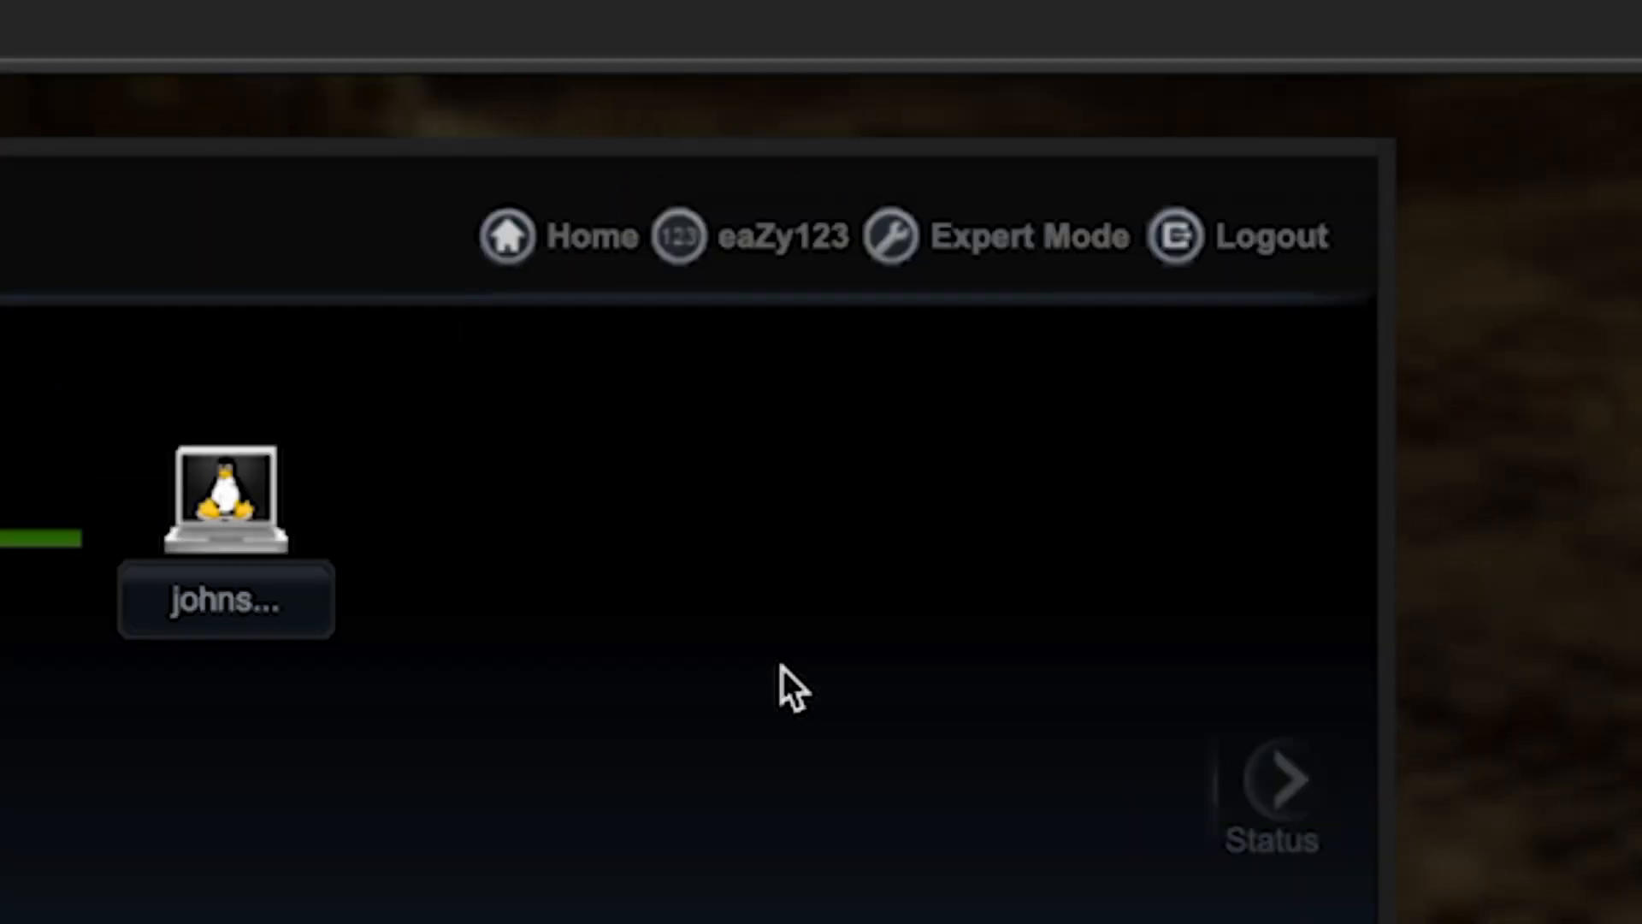
# Step: Restart the router from the Maintenance section of Expert Mode, confirming the restart
pyautogui.click(977, 250)
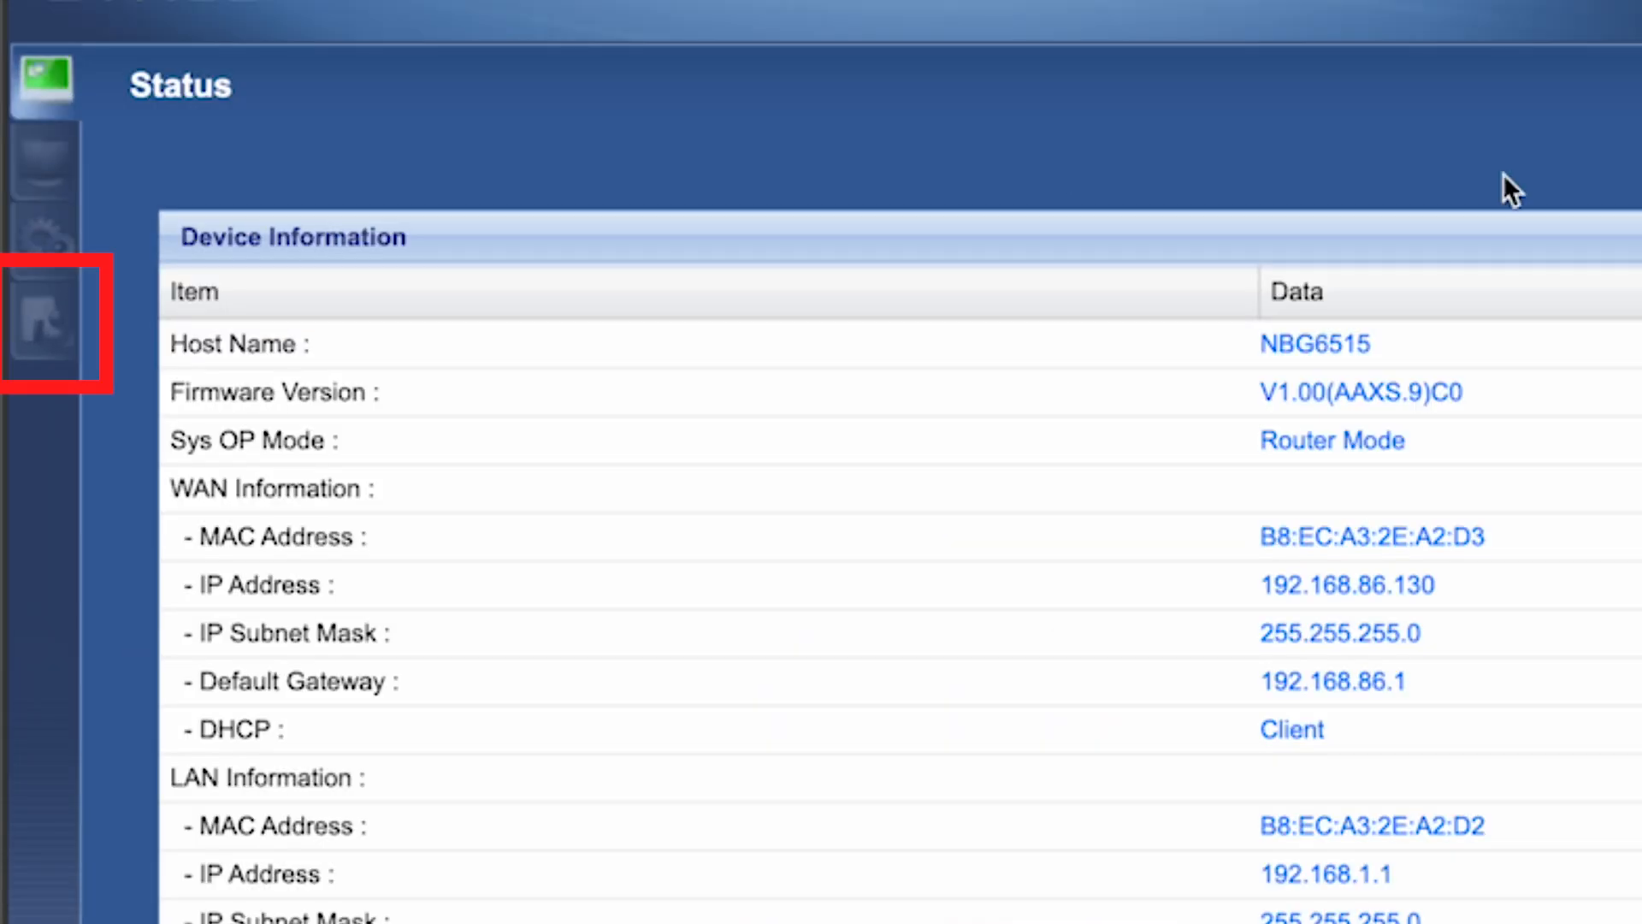
pyautogui.click(38, 320)
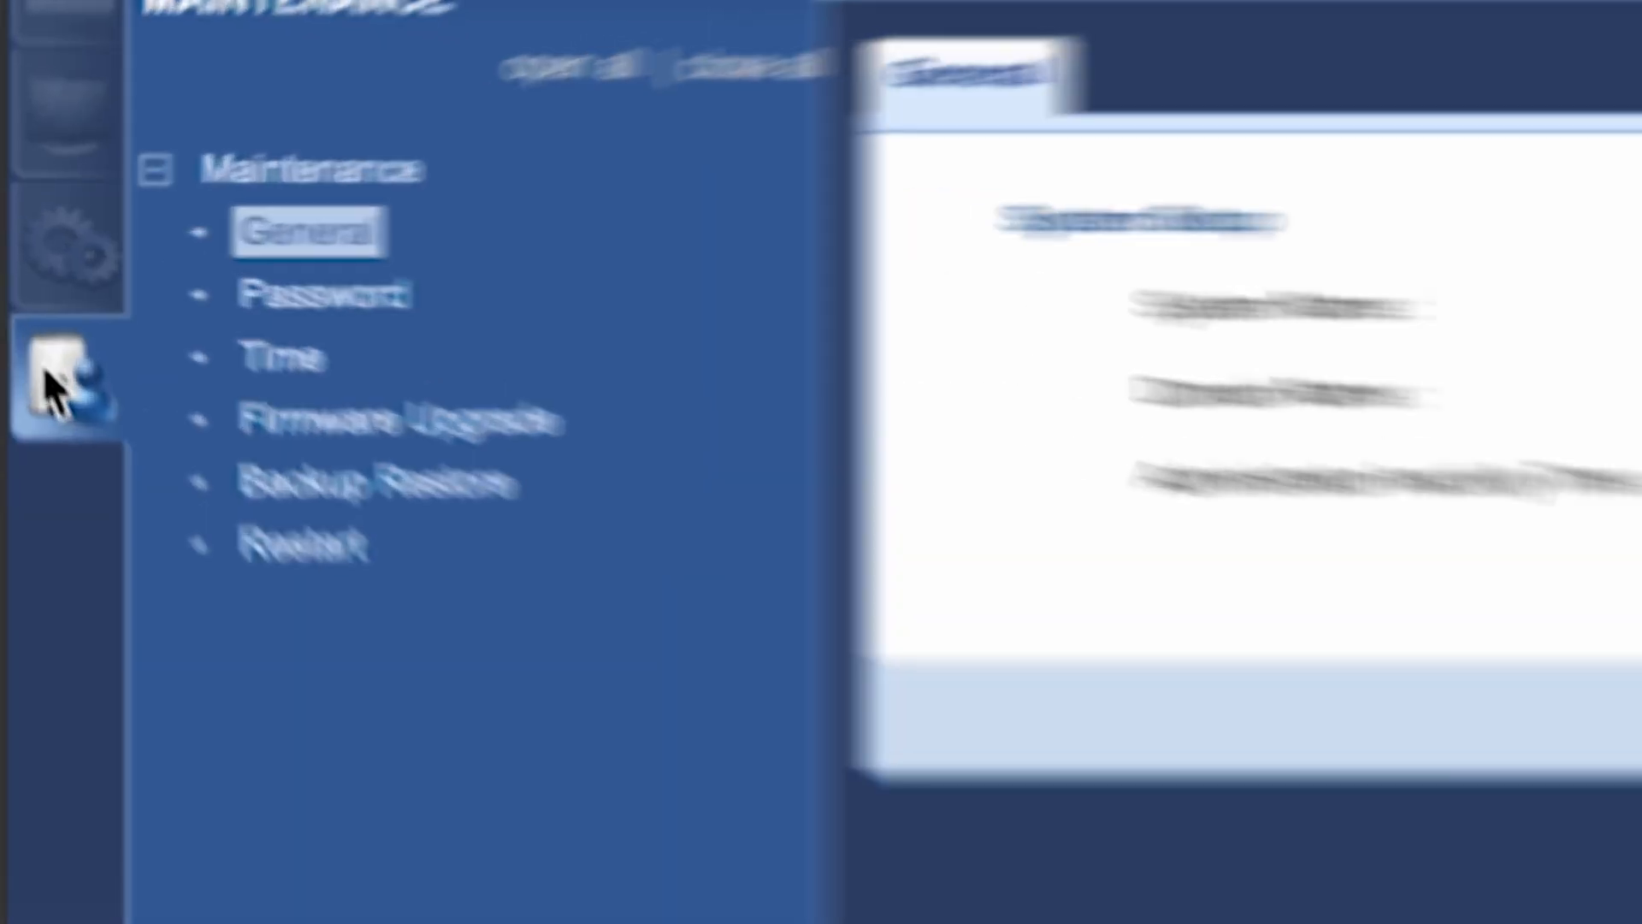
pyautogui.click(324, 566)
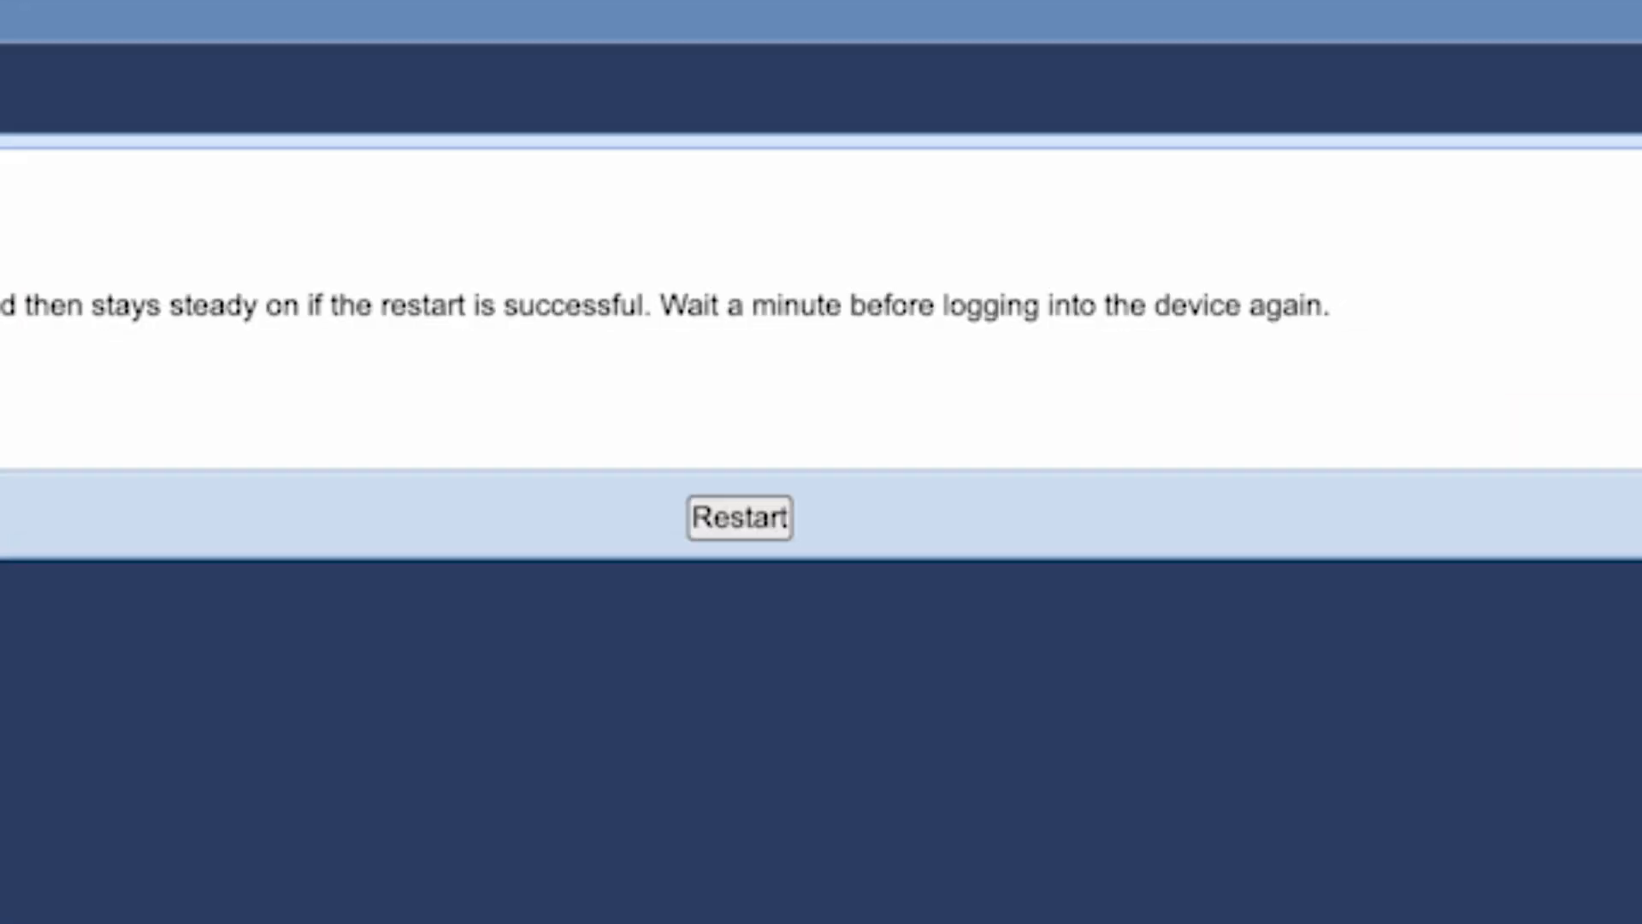
pyautogui.click(742, 526)
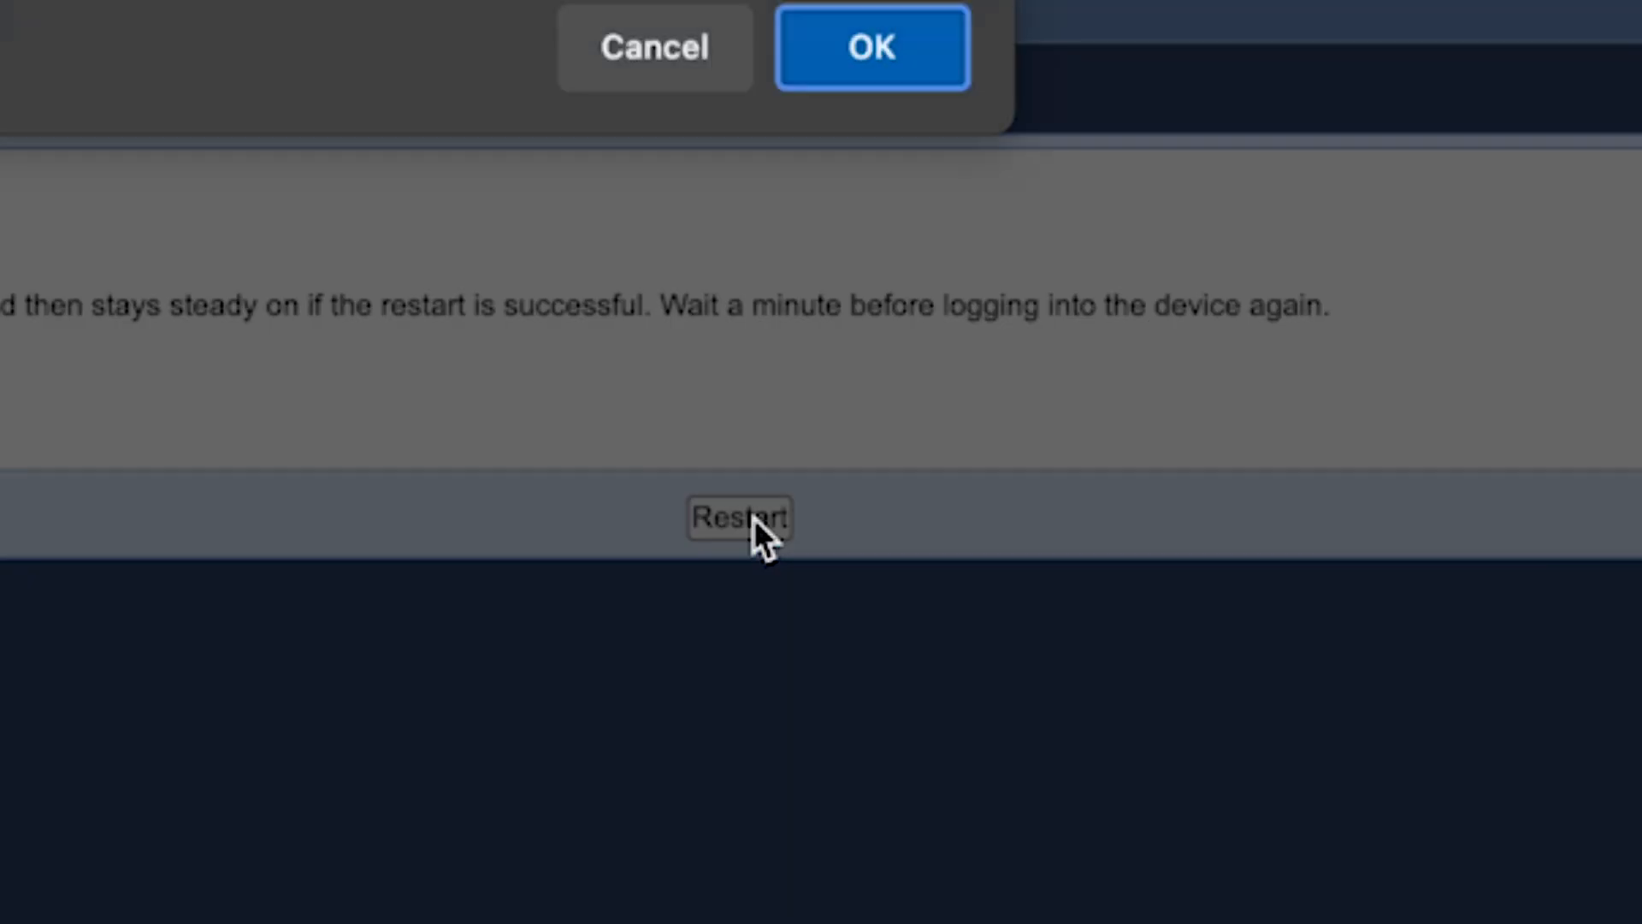
pyautogui.click(1166, 273)
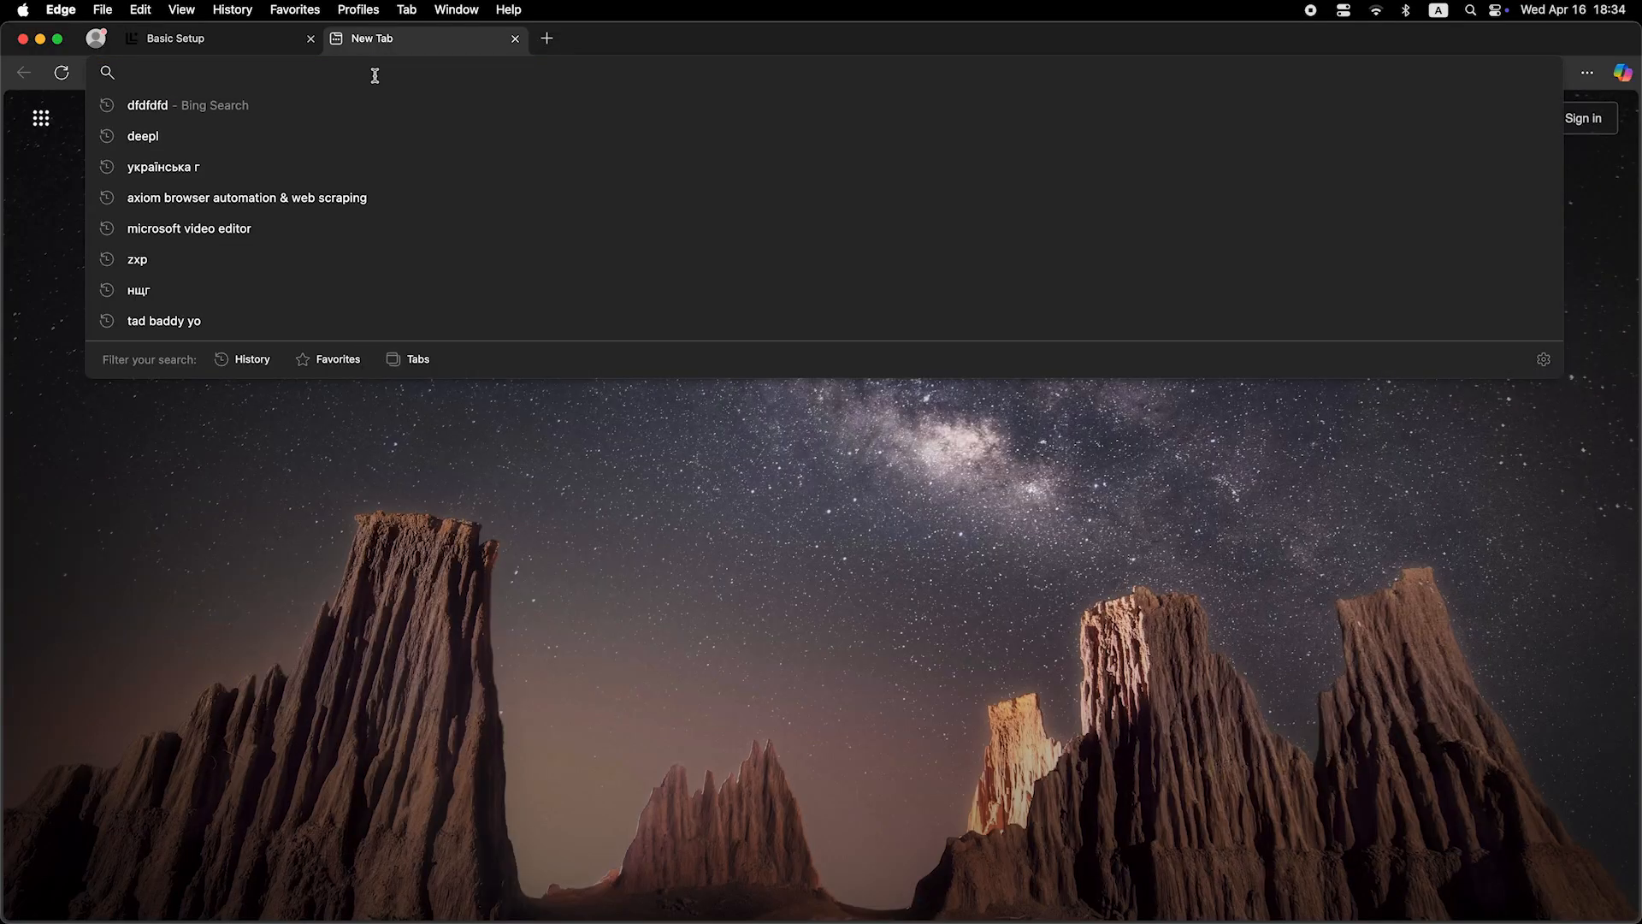
# Step: Run a web search in a new browser tab to test the internet connection
pyautogui.write('chichi')
pyautogui.press('Return')
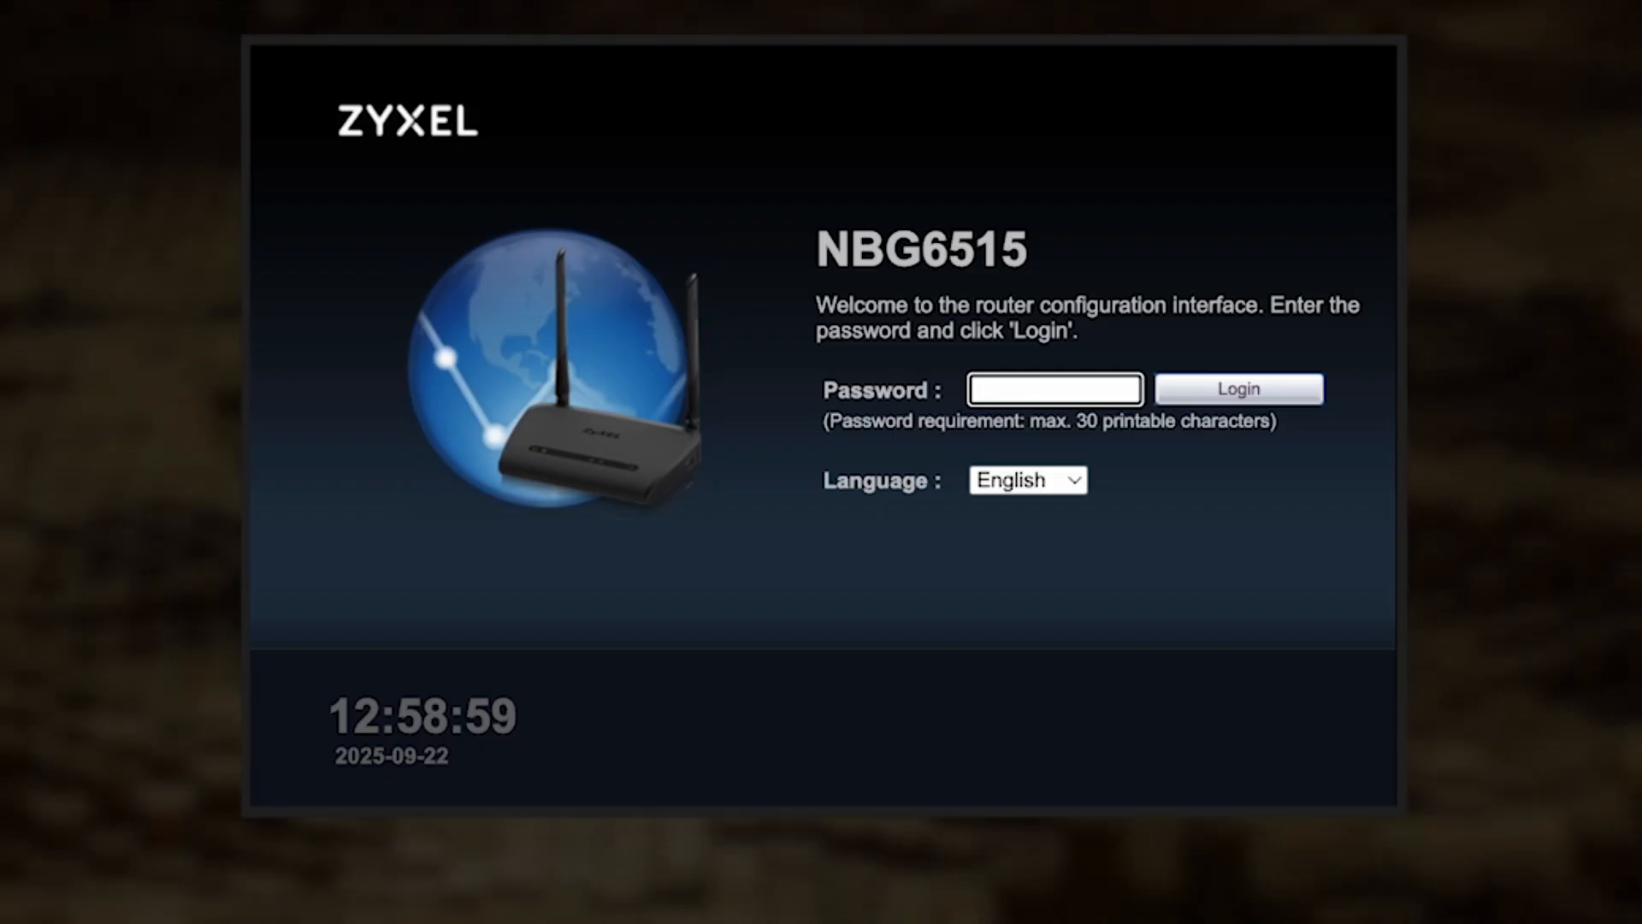
# Step: Enter the router password and log in to the configuration interface again
pyautogui.write('••••••')
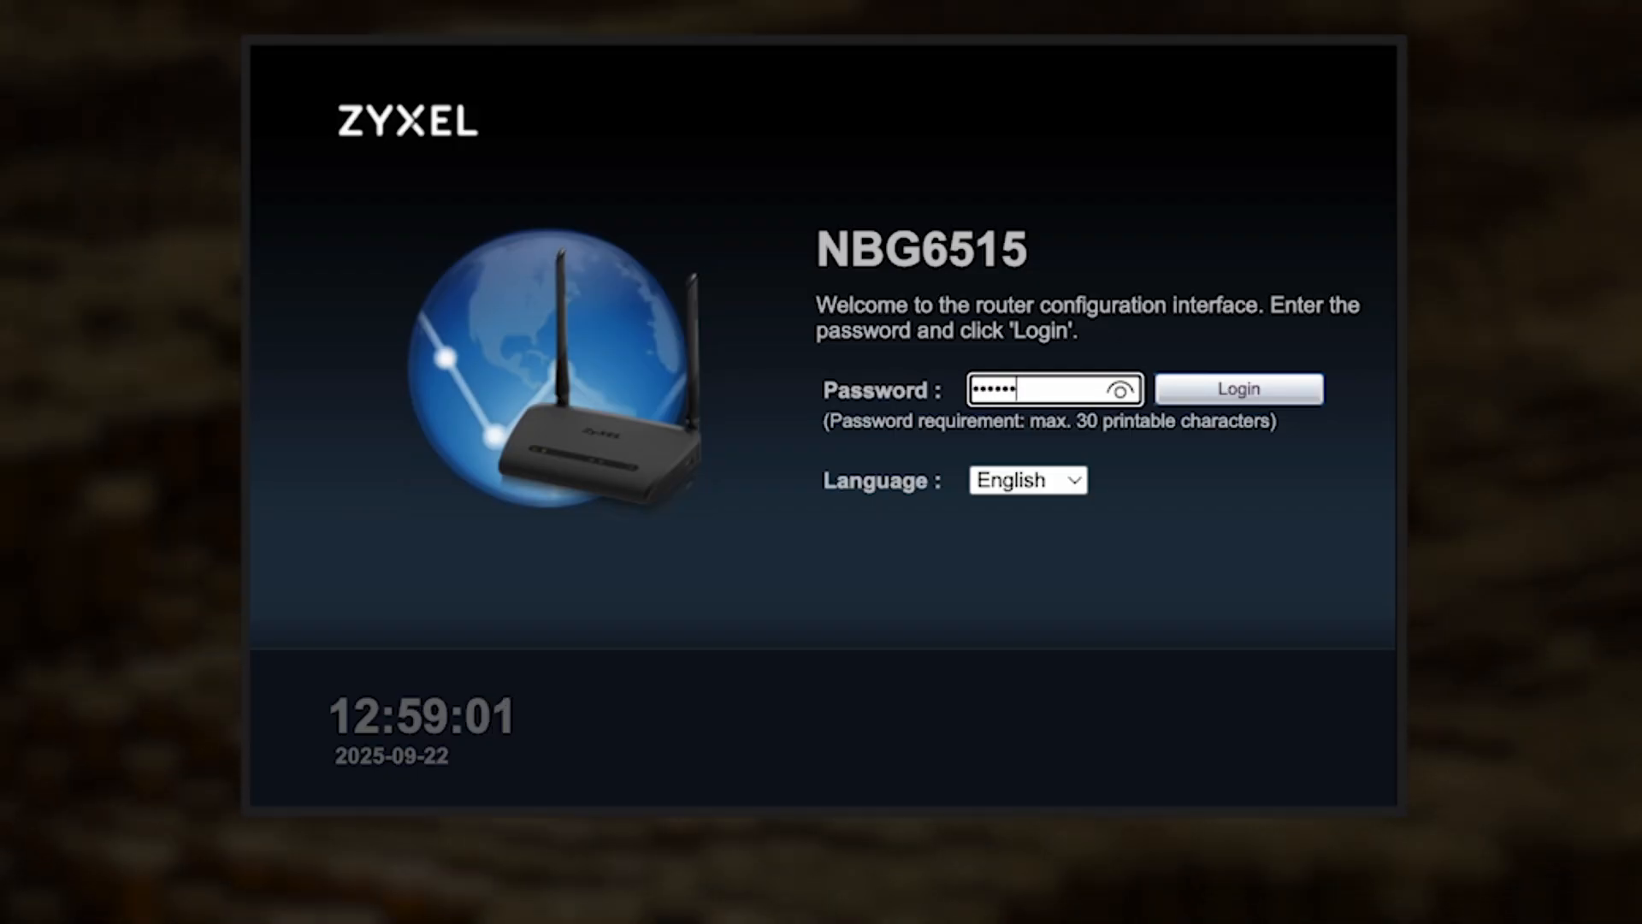
pyautogui.write('••••')
pyautogui.click(1259, 389)
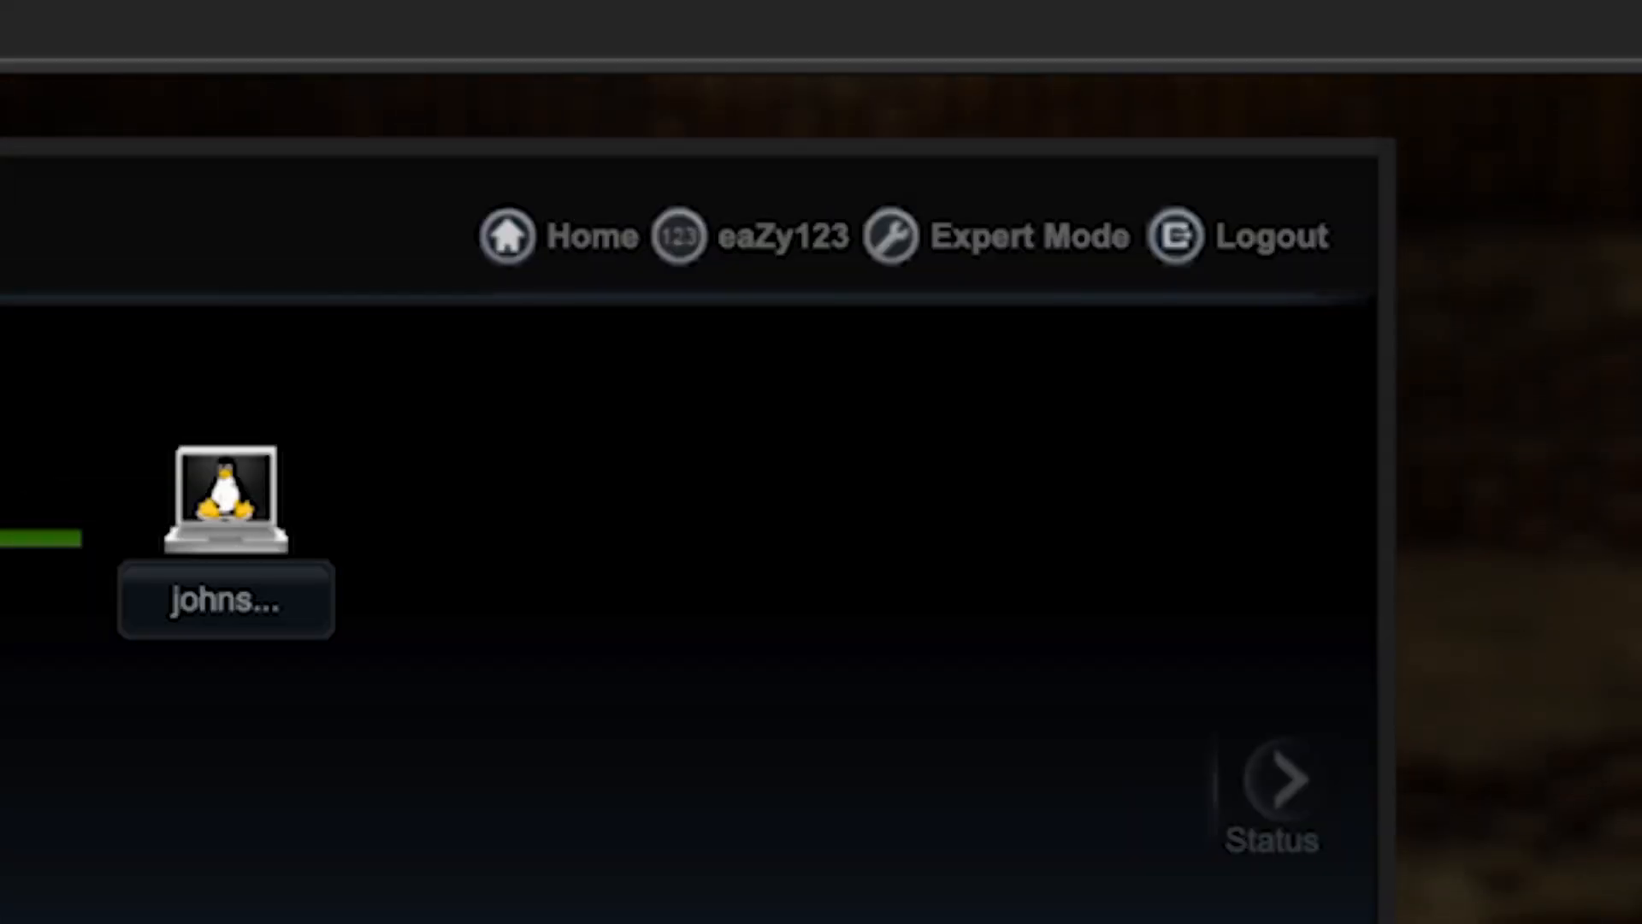
# Step: In Expert Mode's WAN configuration, set the WAN MAC address to clone the computer's MAC address and apply it
pyautogui.click(1051, 244)
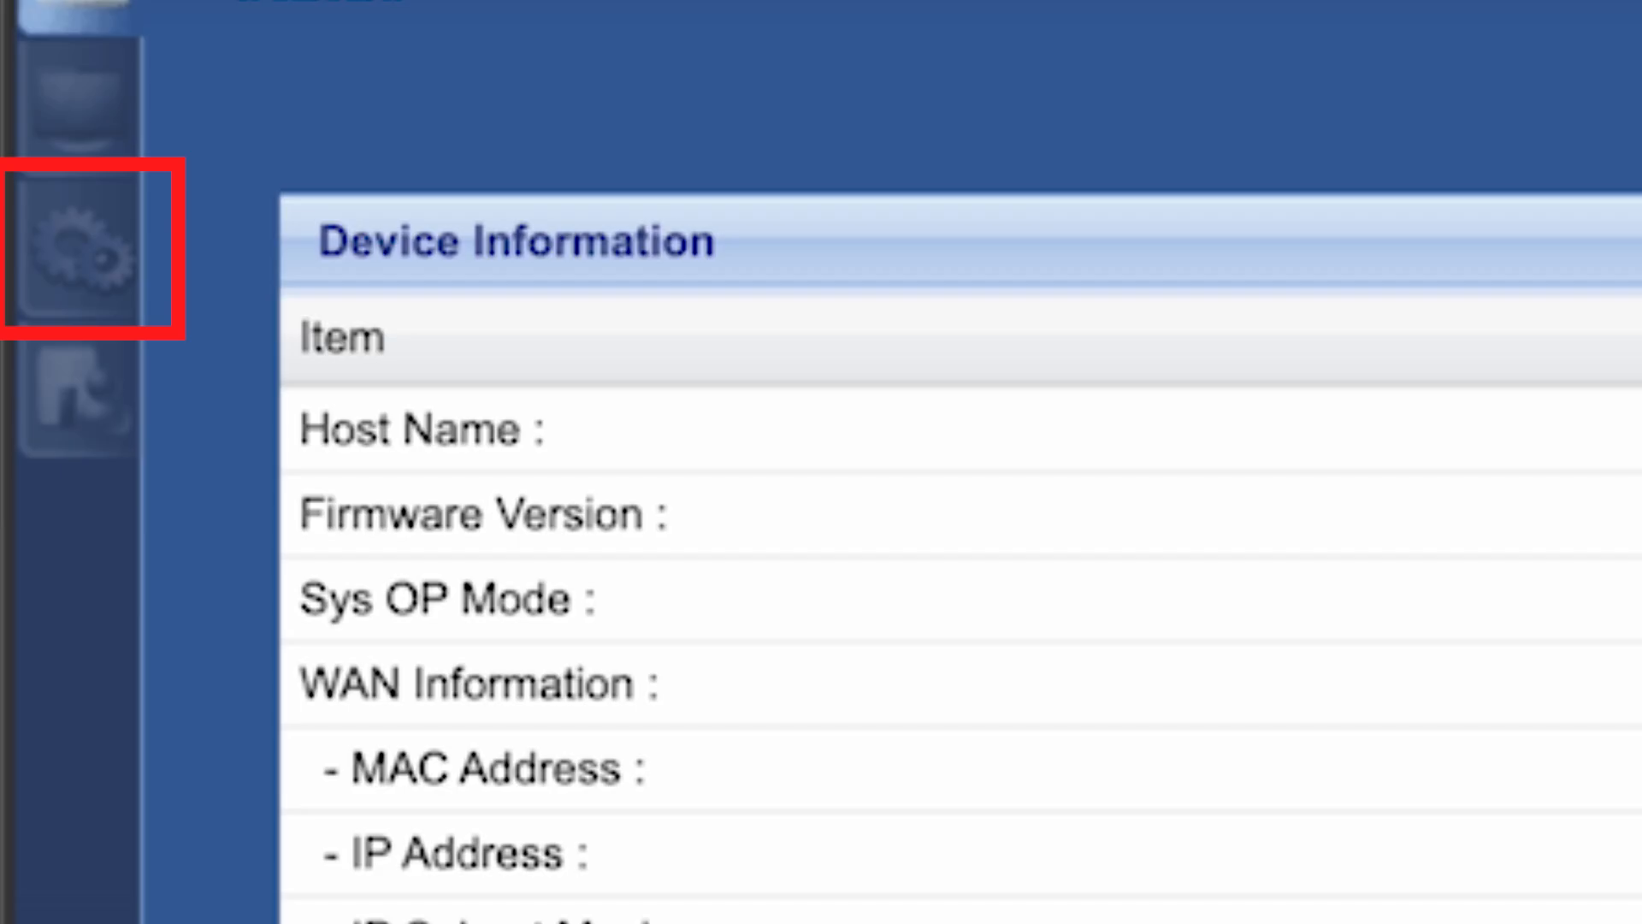
pyautogui.click(120, 257)
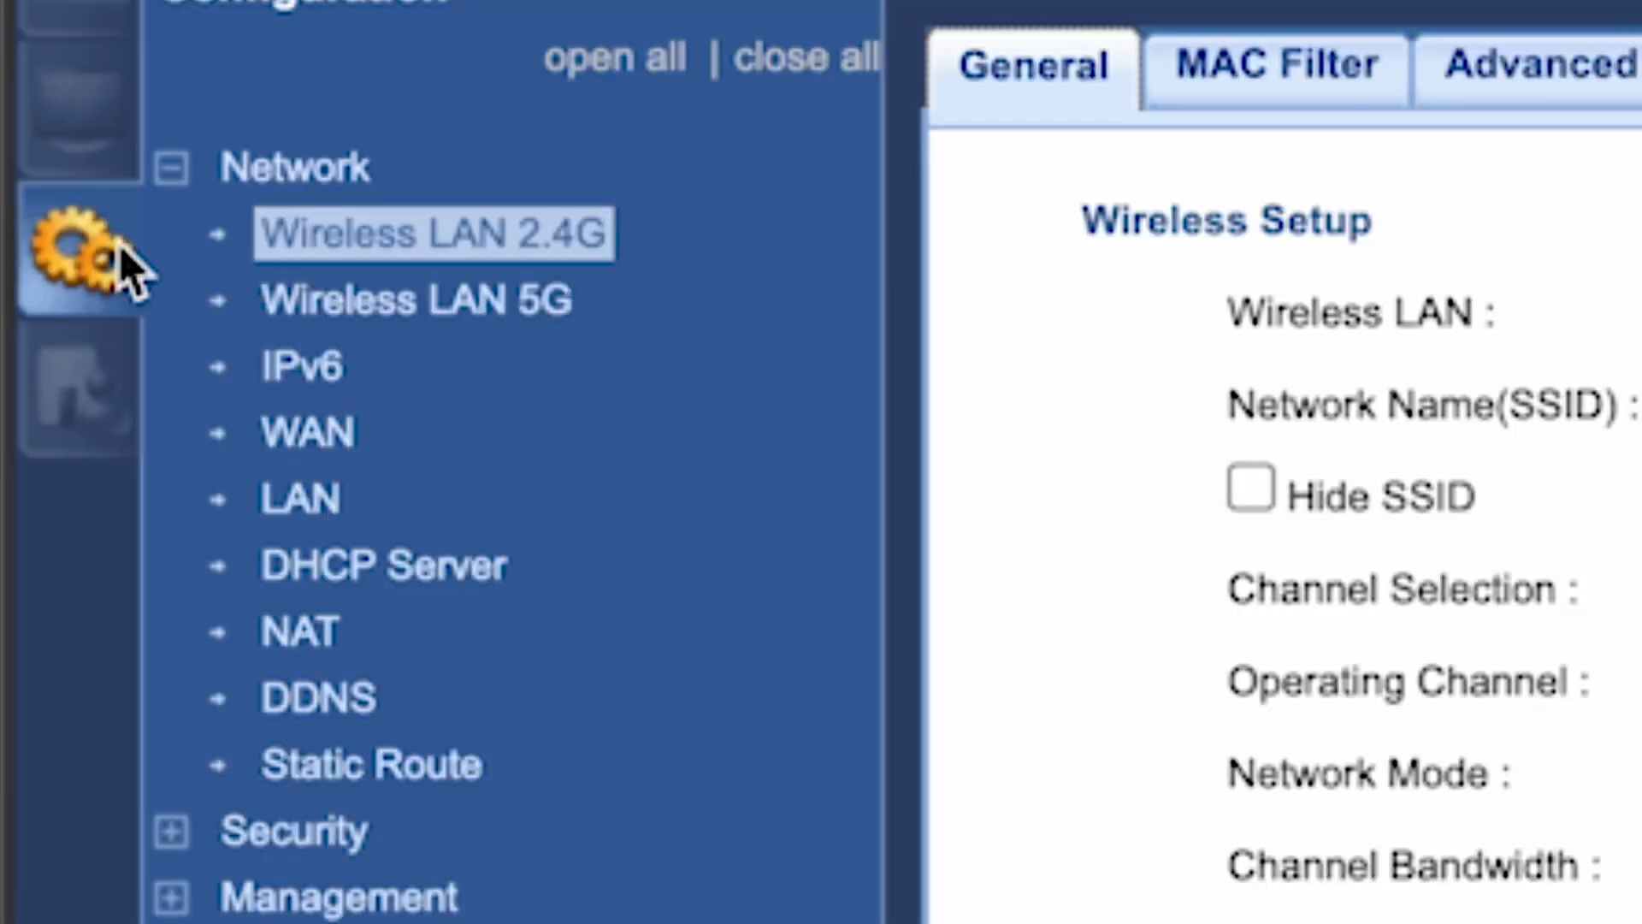
pyautogui.click(318, 436)
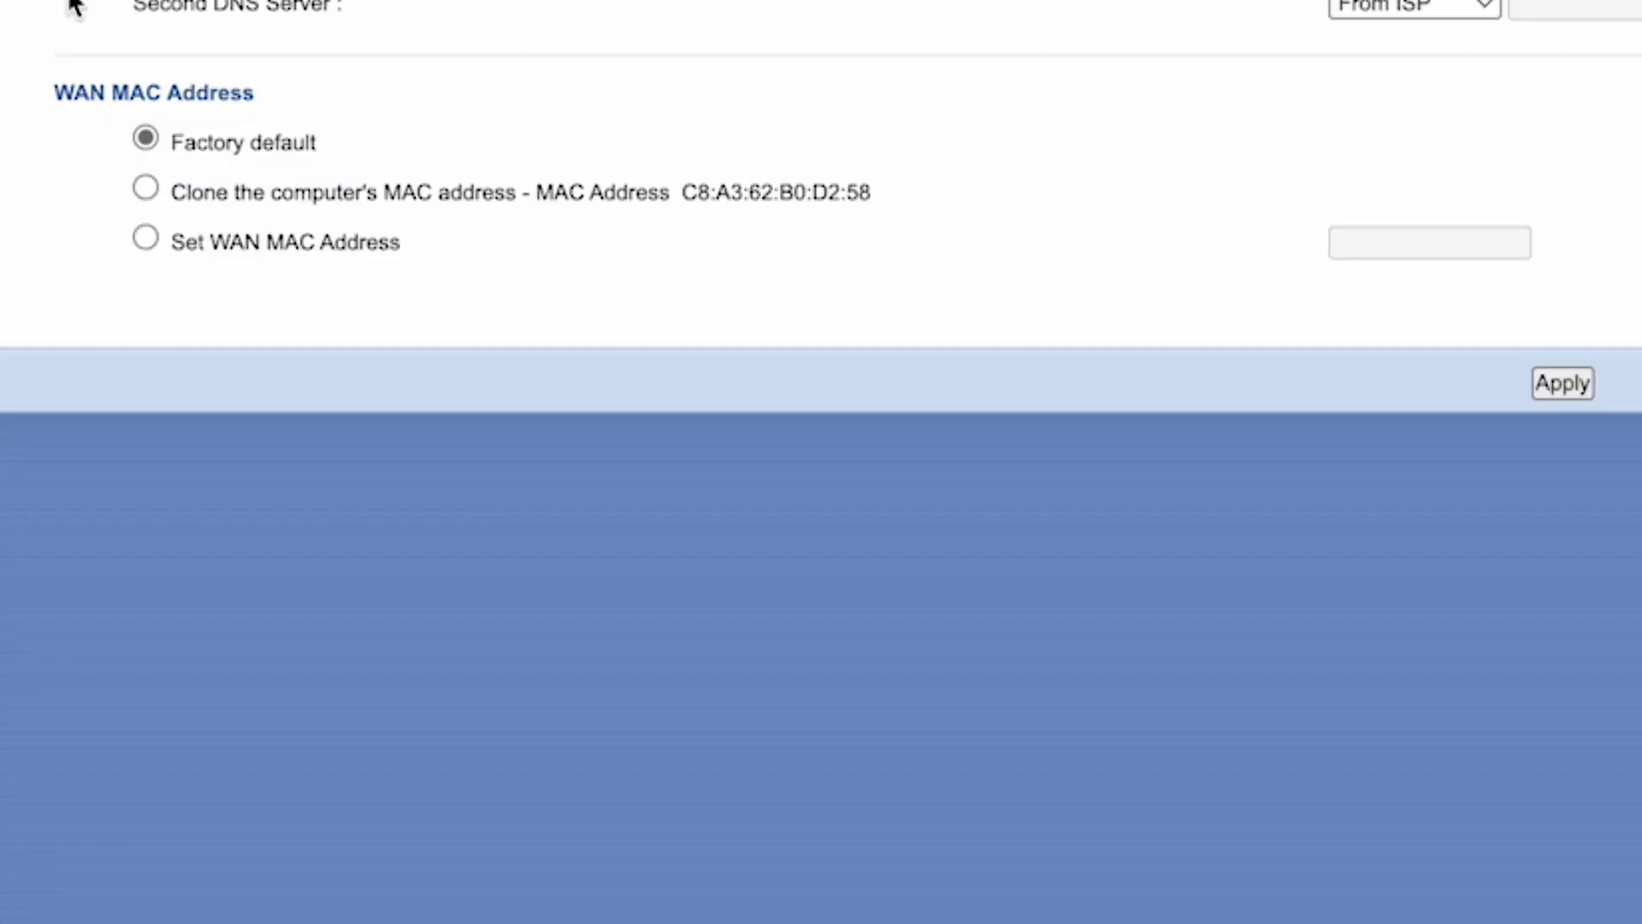
pyautogui.click(147, 189)
pyautogui.click(1563, 383)
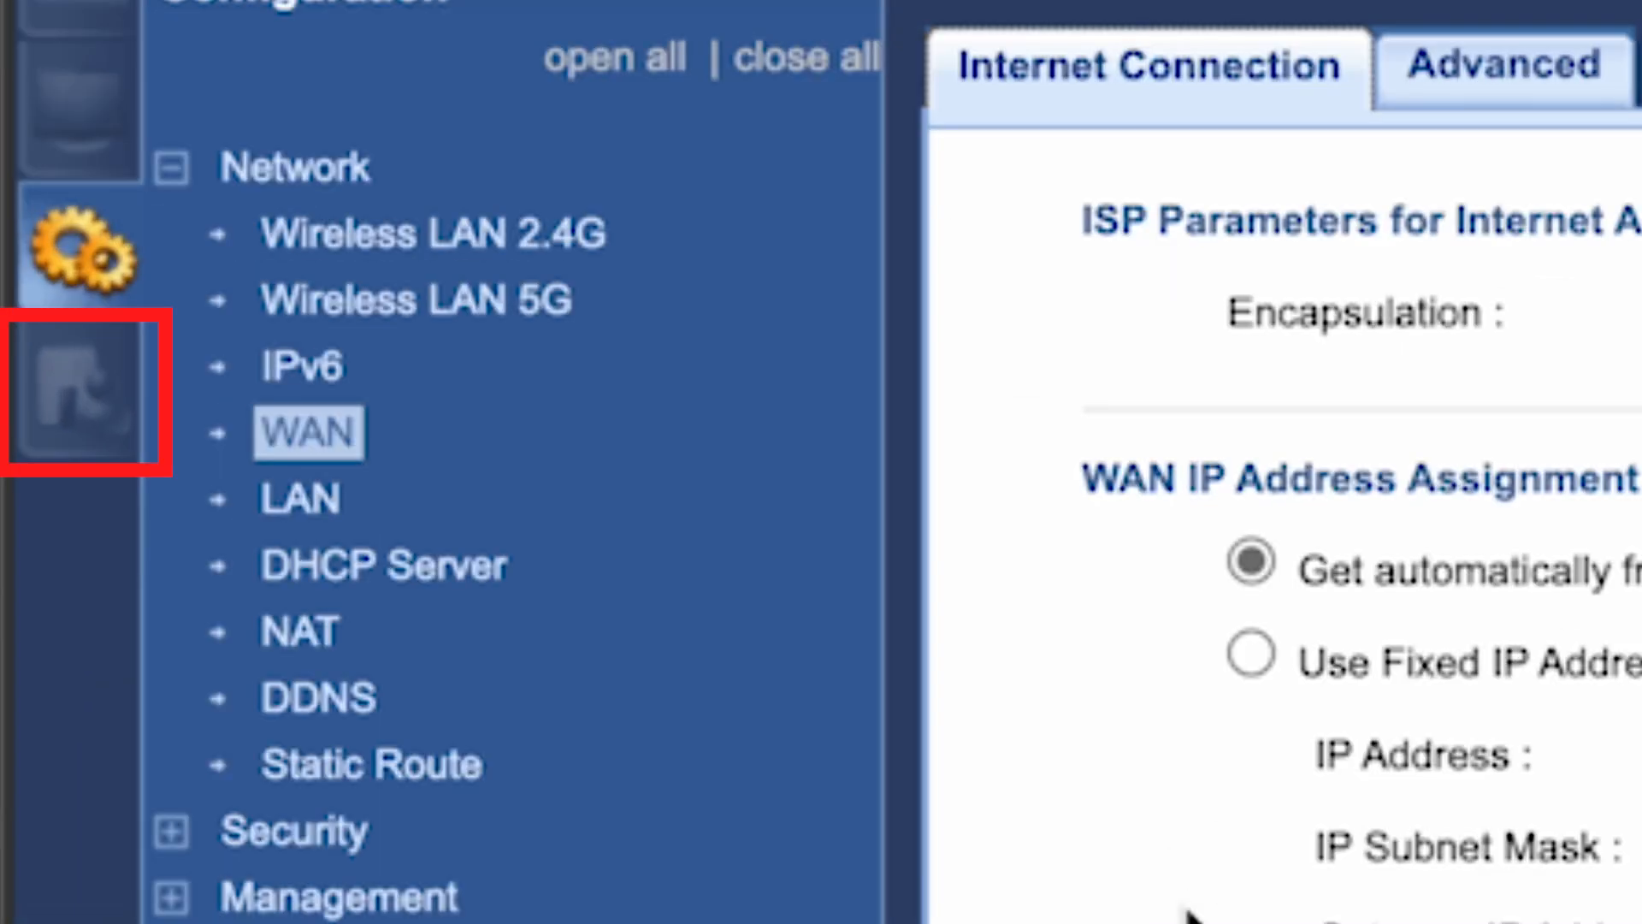
# Step: View the Firmware Upgrade maintenance page and restart the router
pyautogui.click(94, 398)
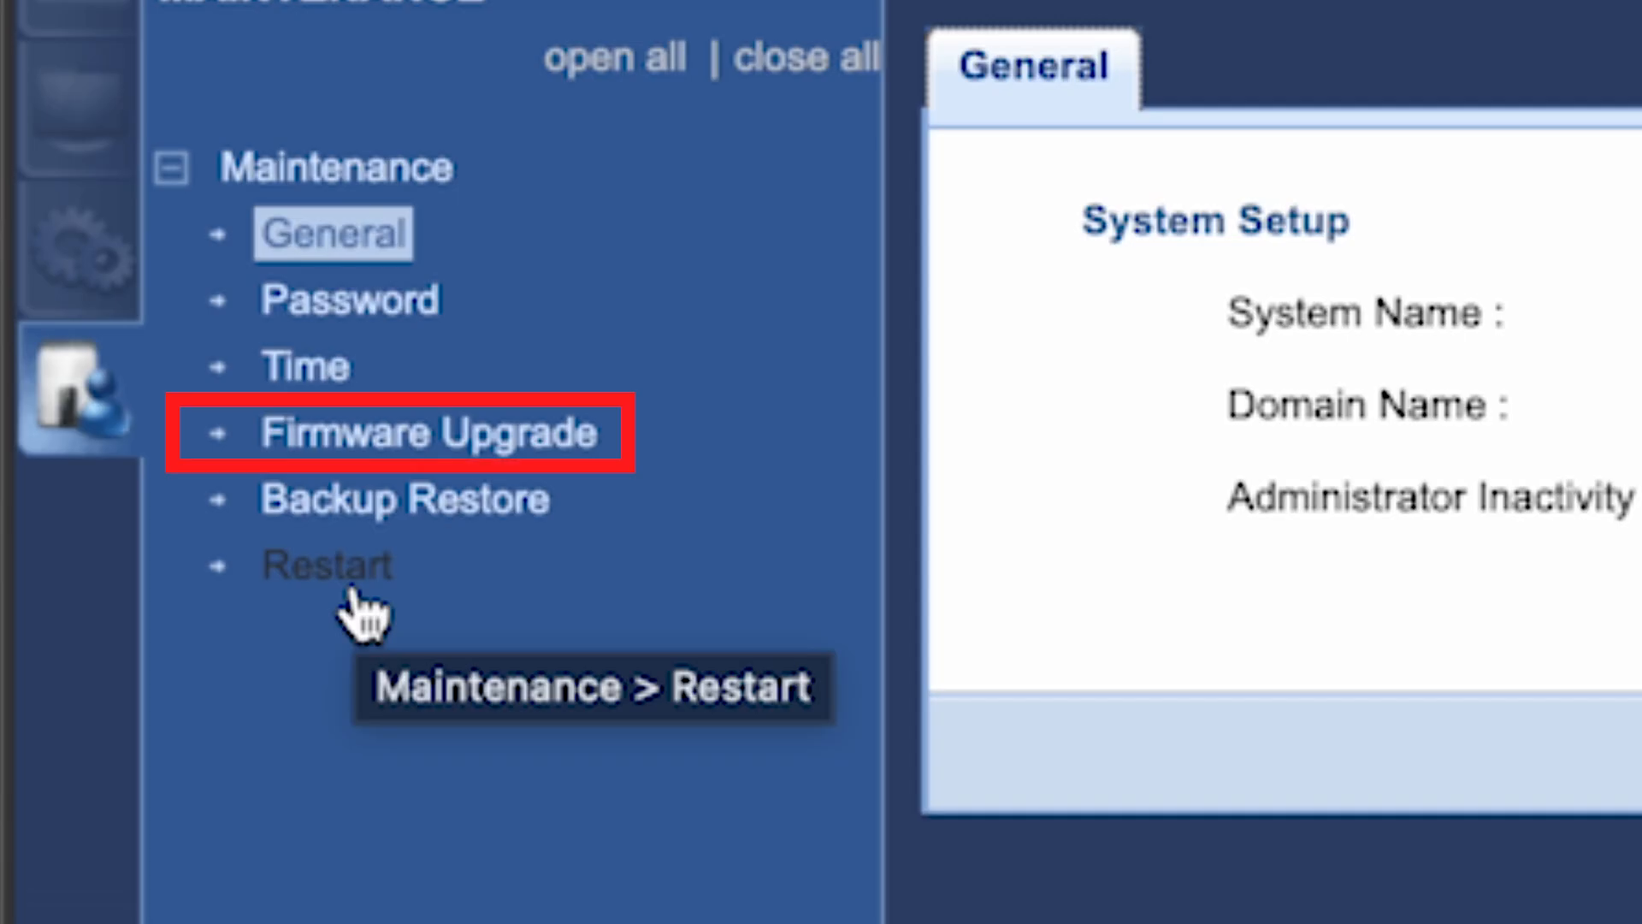
pyautogui.click(391, 451)
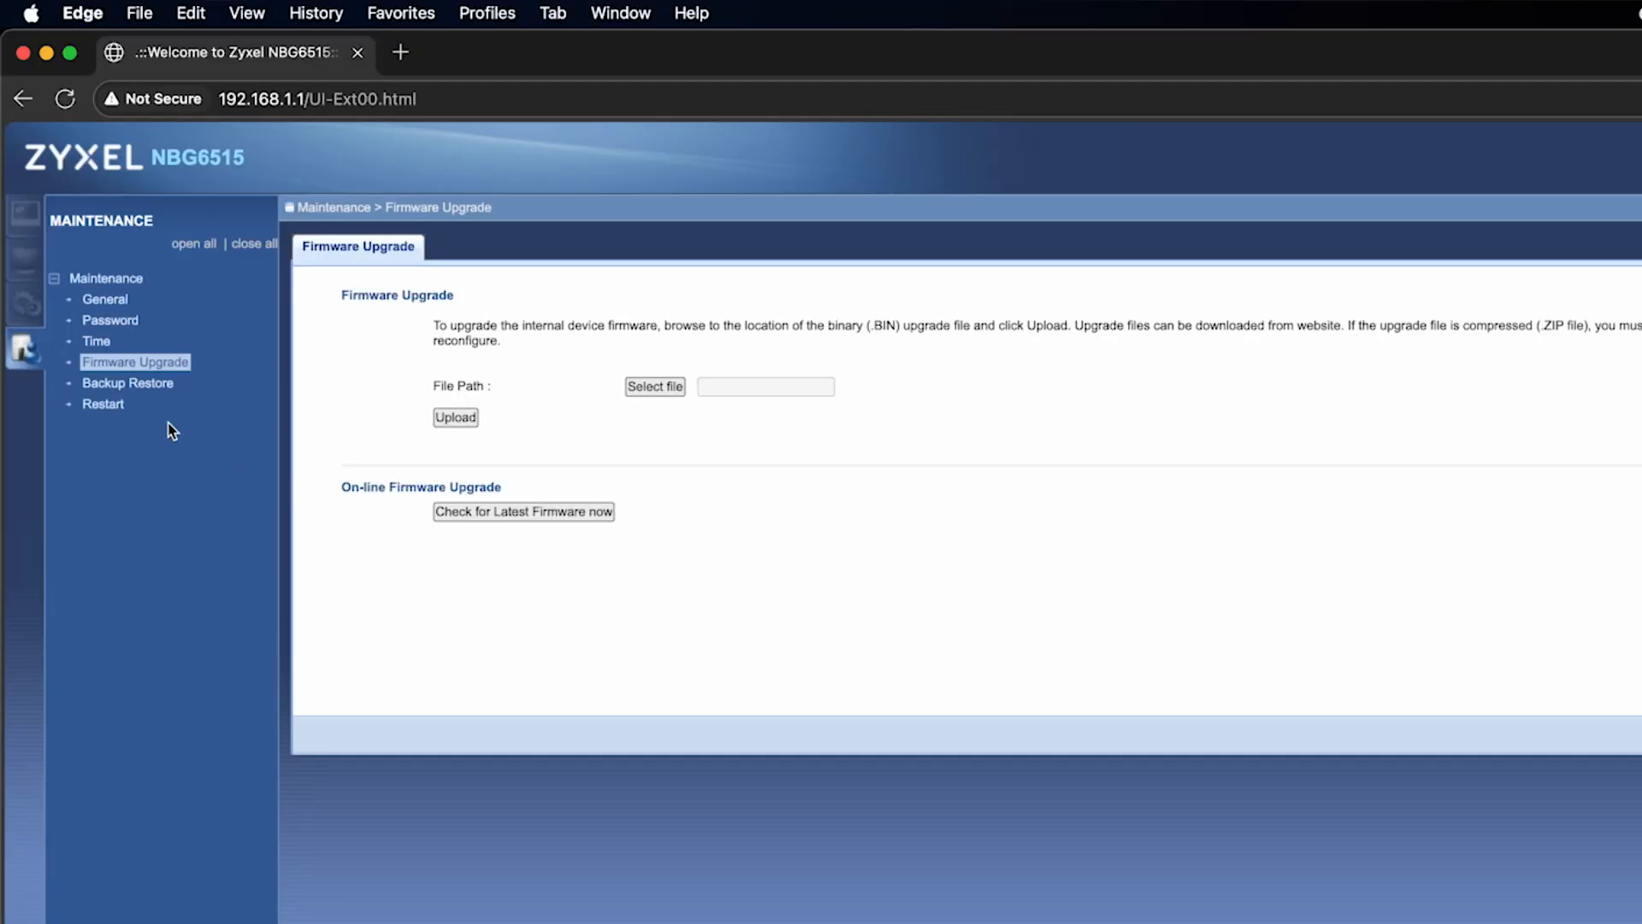
pyautogui.click(104, 405)
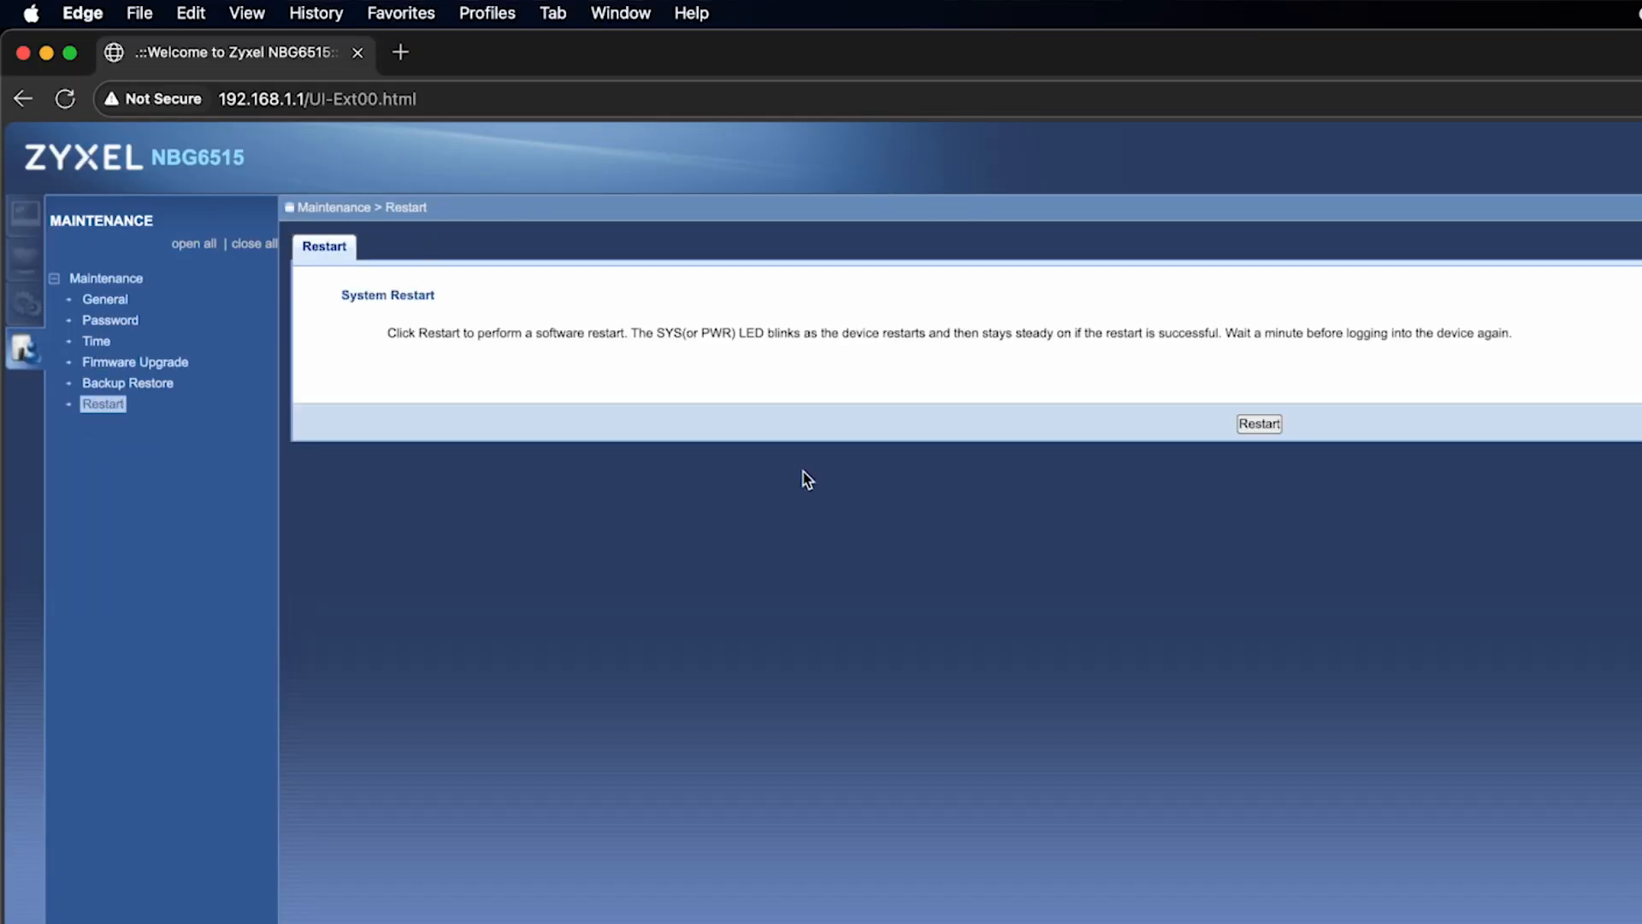
pyautogui.click(1265, 424)
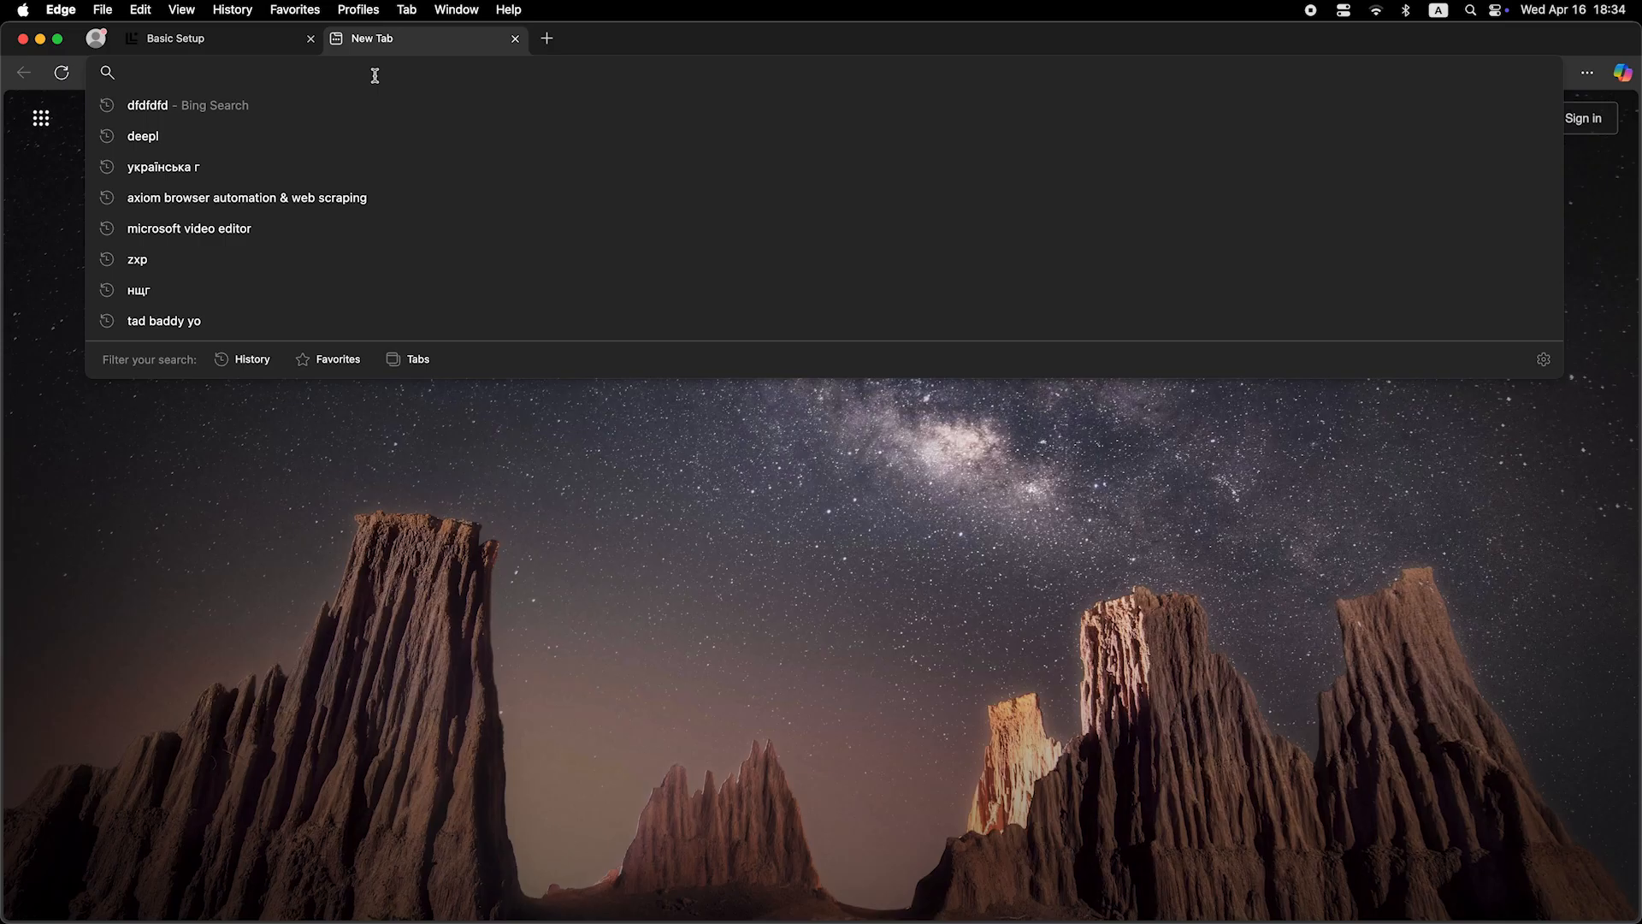
# Step: Search the web for "dfdfdfdf" to test the internet connection
pyautogui.write('dfdfdfdf')
pyautogui.press('Return')
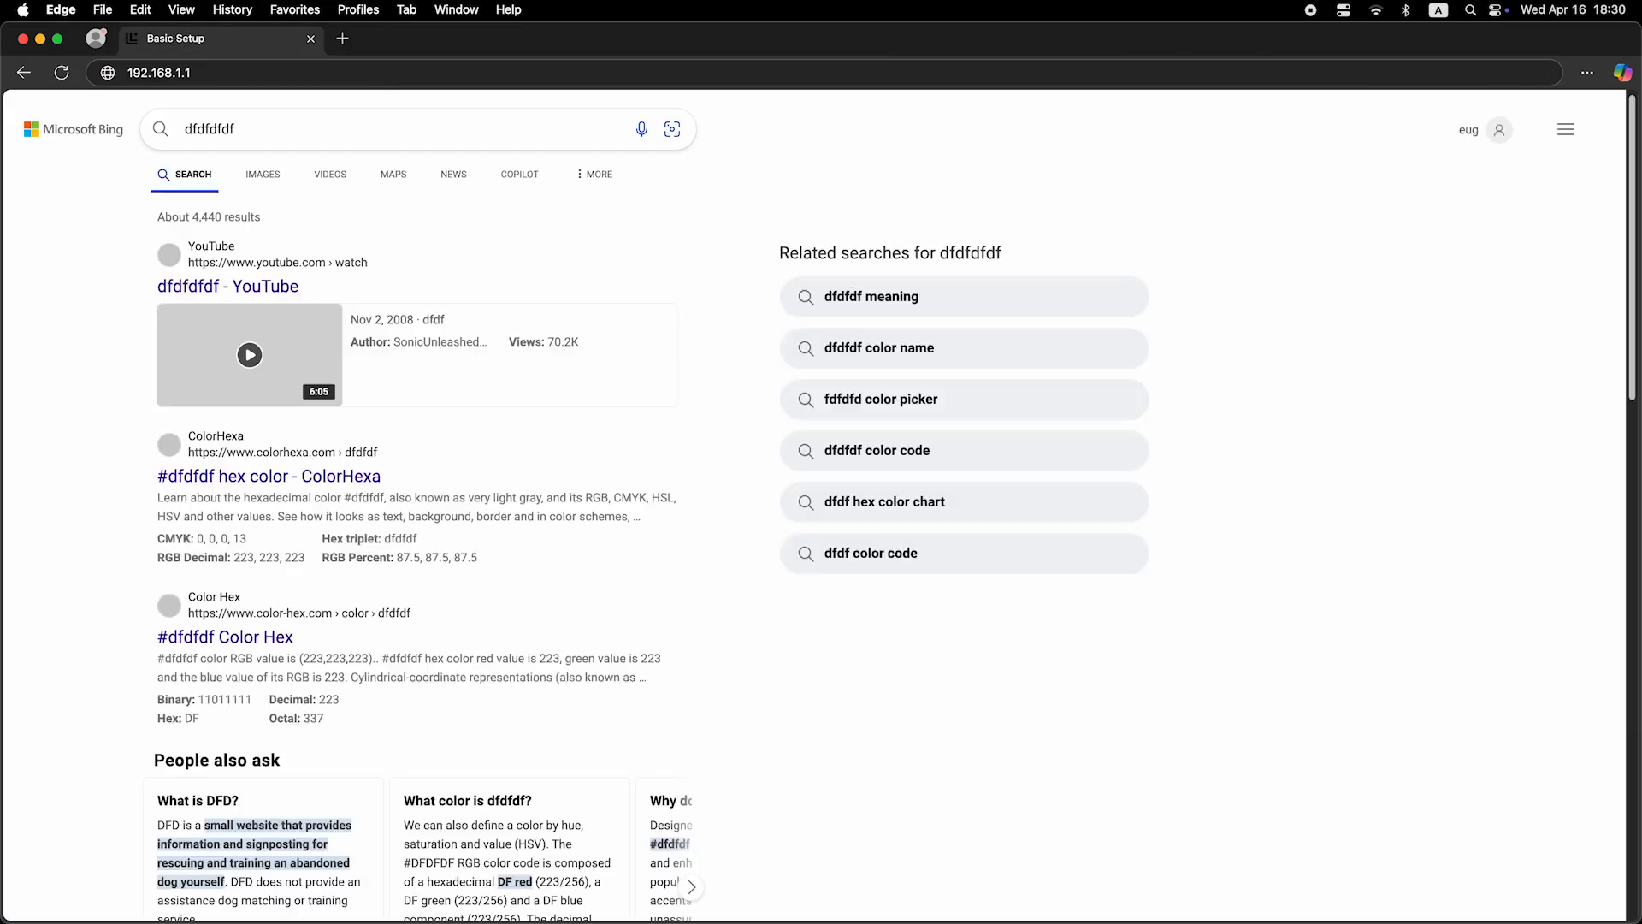